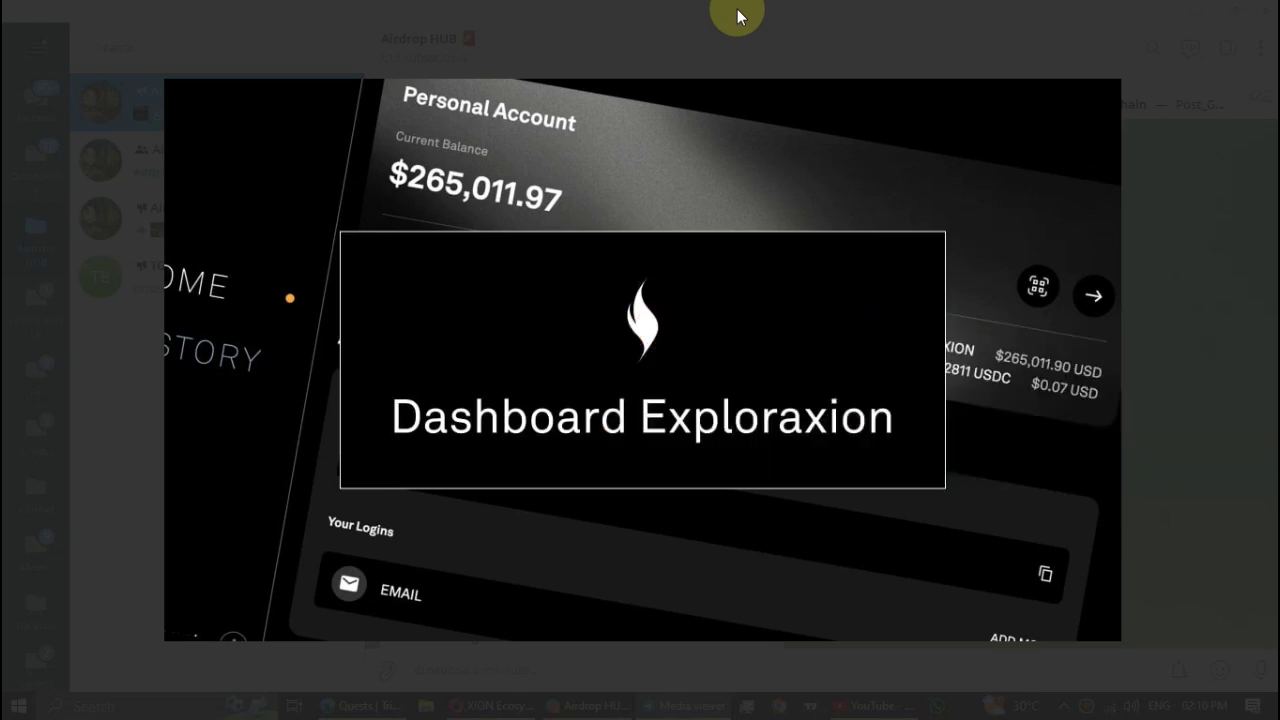
Step: Close the Dashboard Exploraxion image and look over the XION explore quests page
click(771, 312)
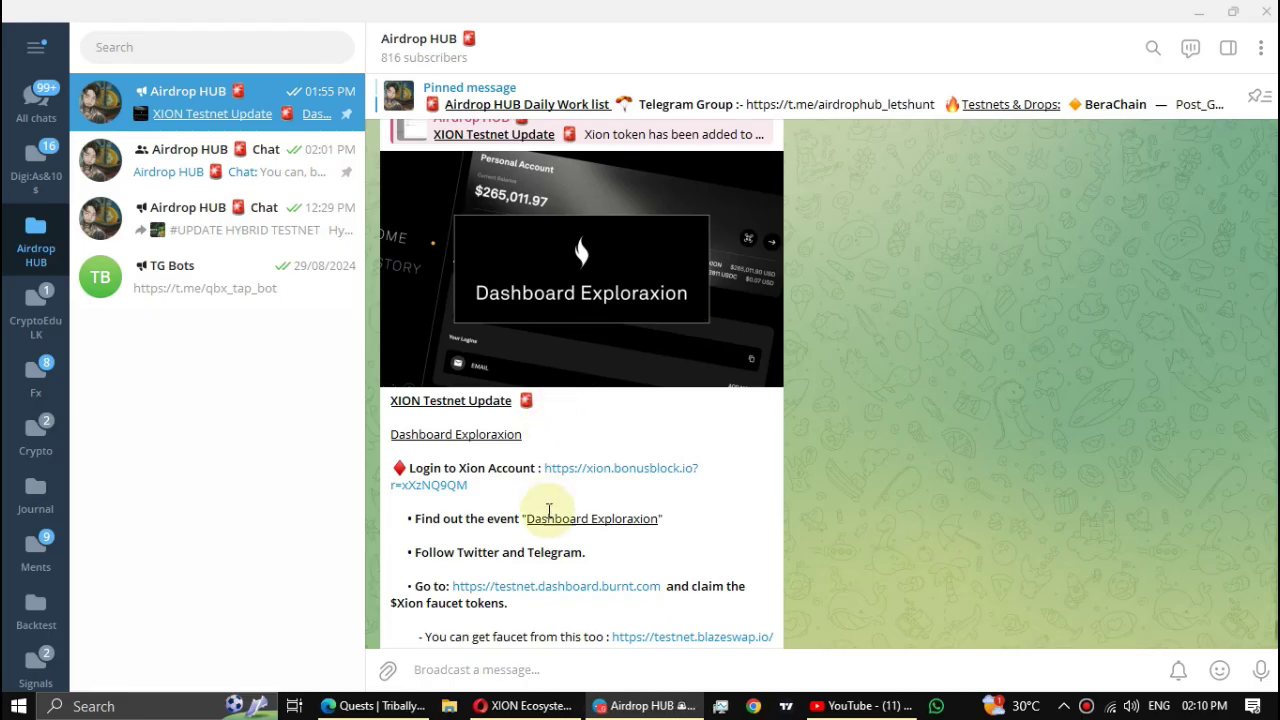
scroll(548, 508, down, 1)
click(525, 706)
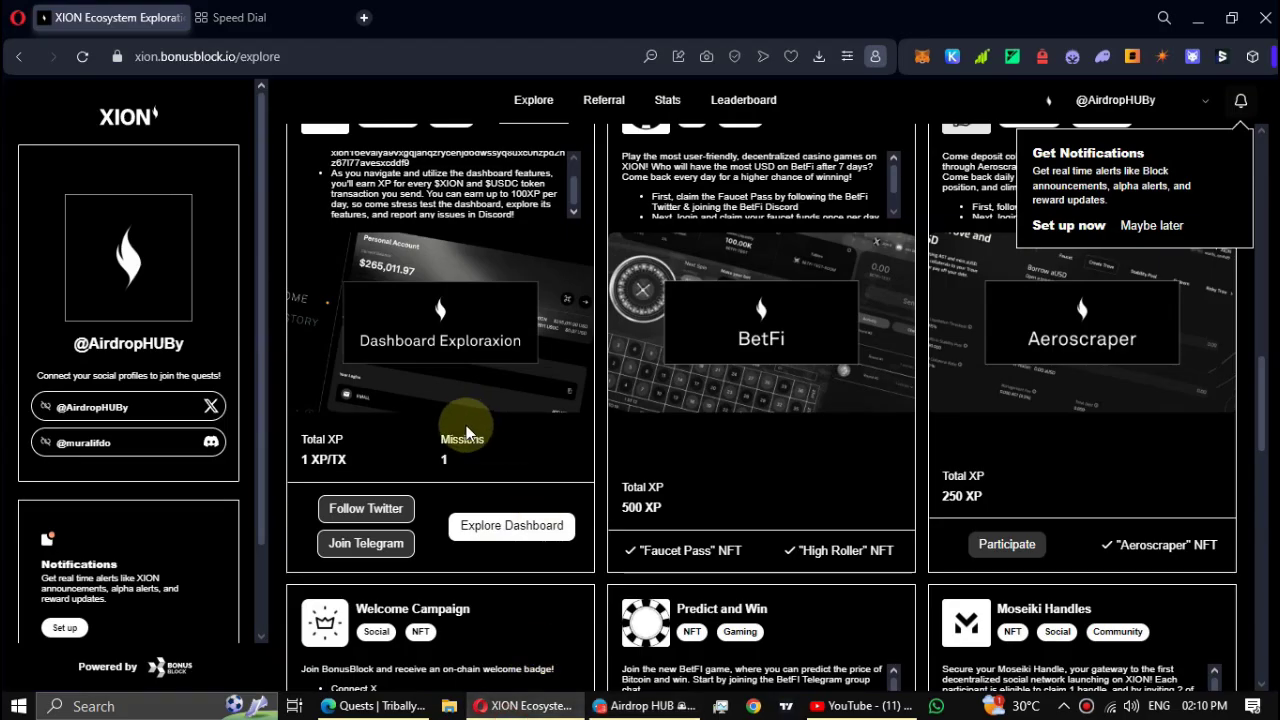
scroll(466, 425, up, 2)
scroll(427, 440, down, 1)
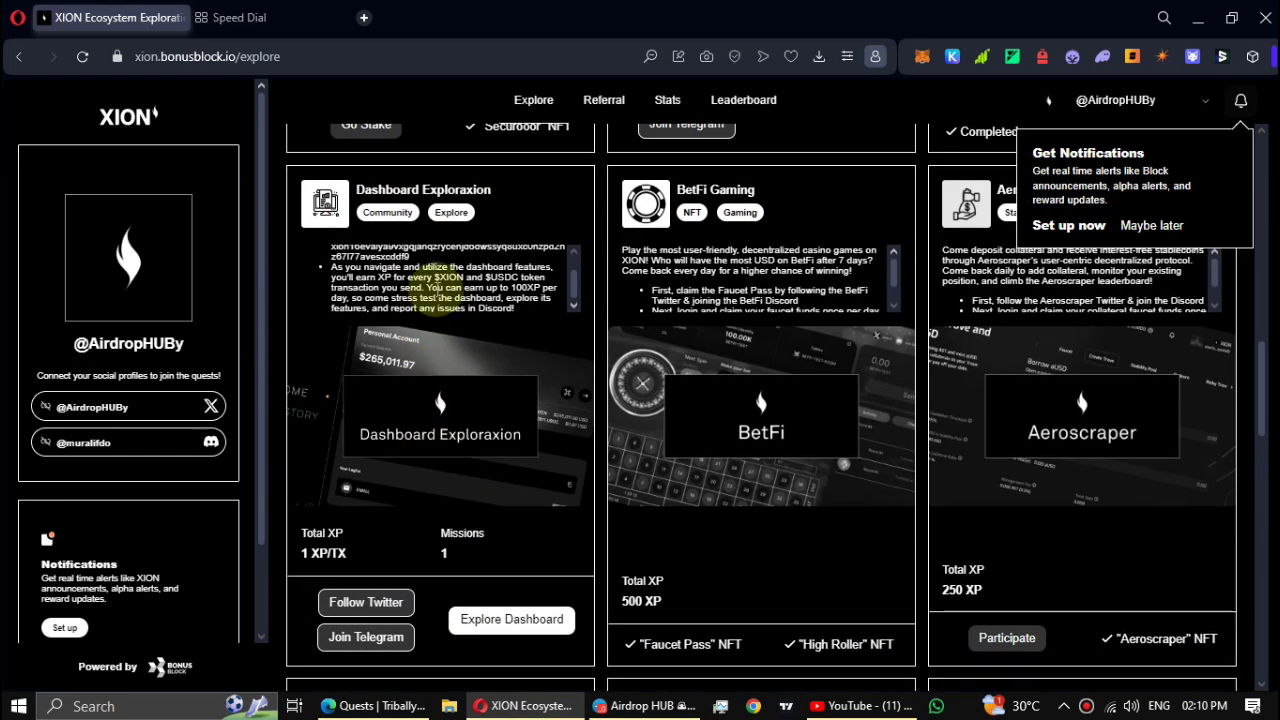
scroll(435, 287, up, 3)
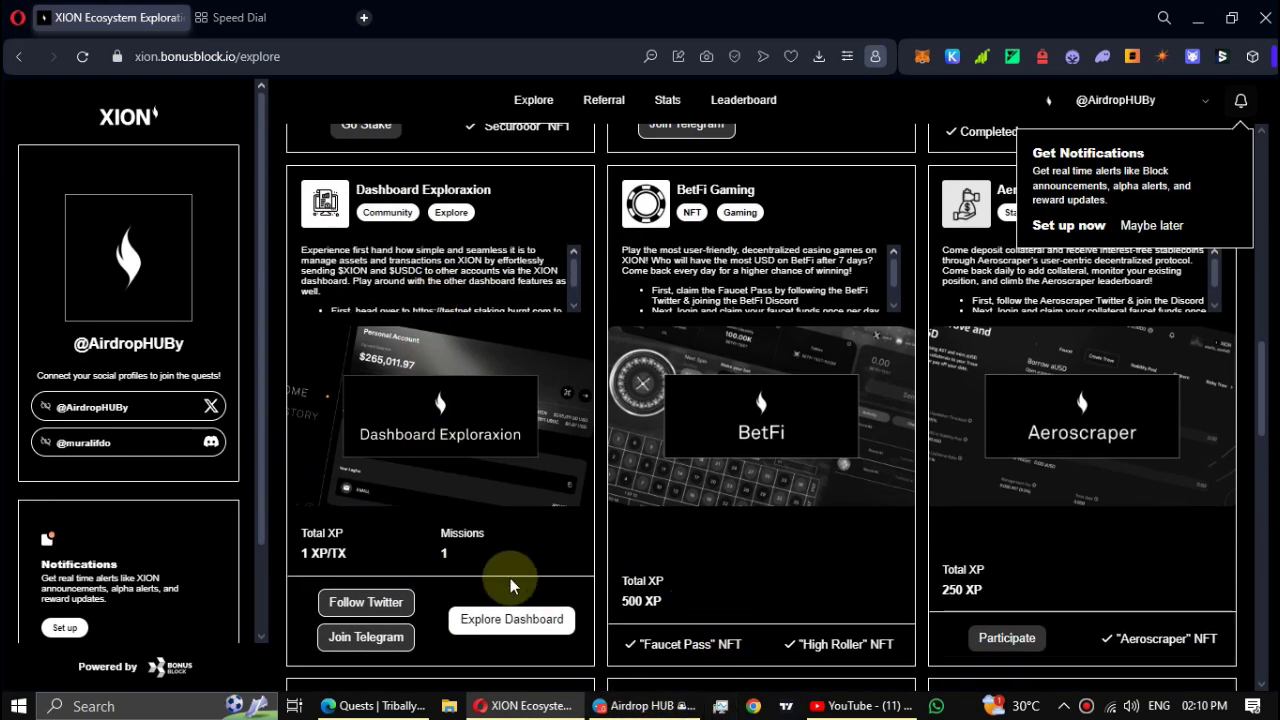
Step: Return to the Airdrop HUB chat and read through the Dashboard Exploraxion post
click(648, 706)
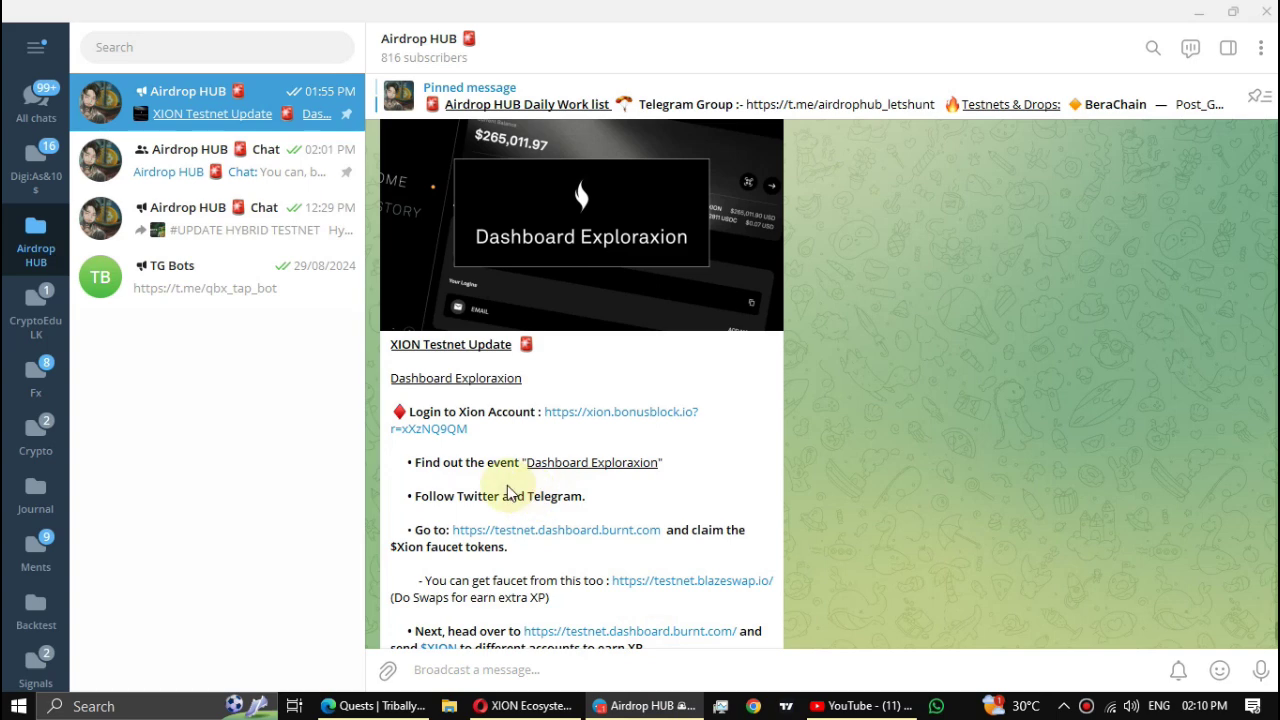
scroll(510, 493, down, 1)
scroll(510, 487, down, 1)
scroll(505, 490, up, 2)
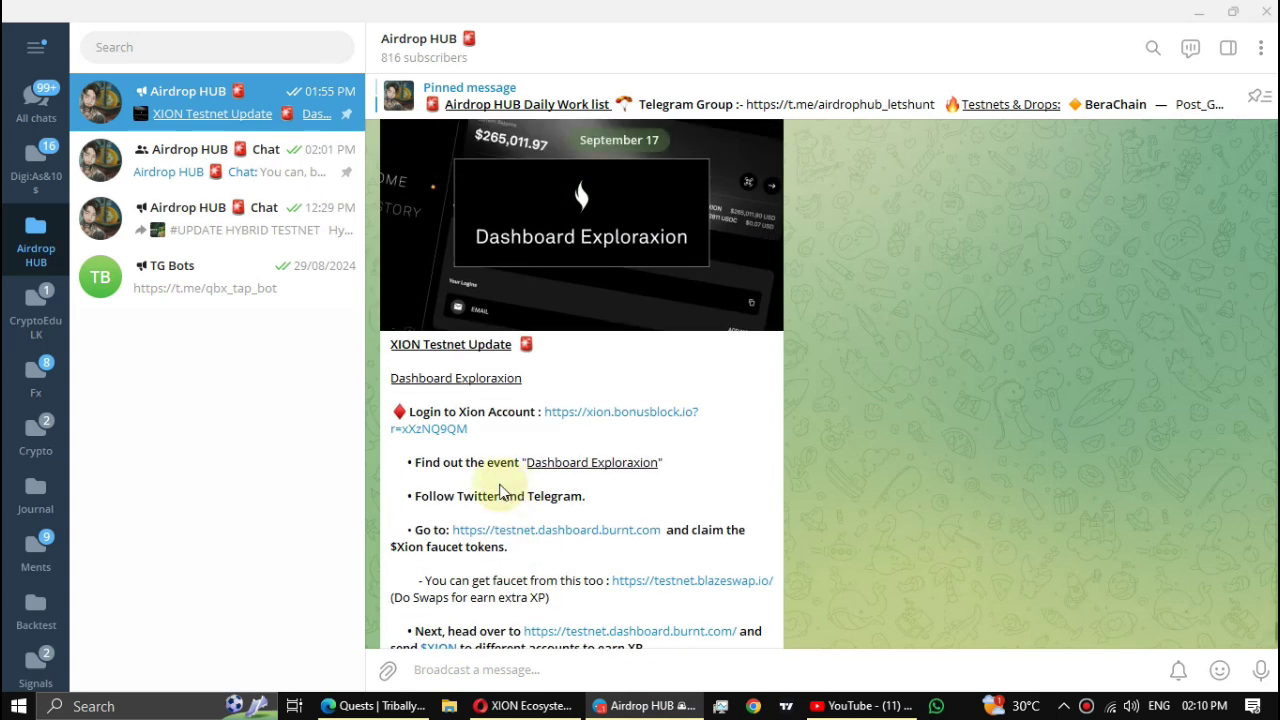
click(481, 433)
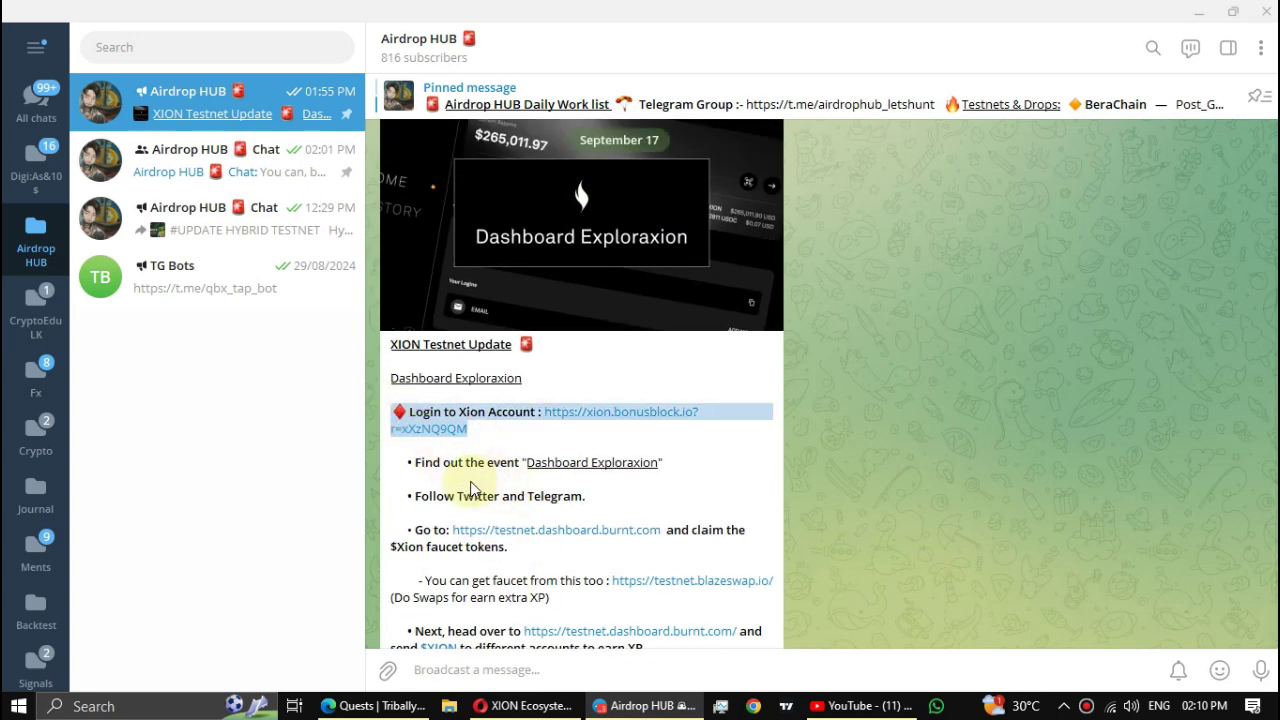
scroll(517, 514, up, 15)
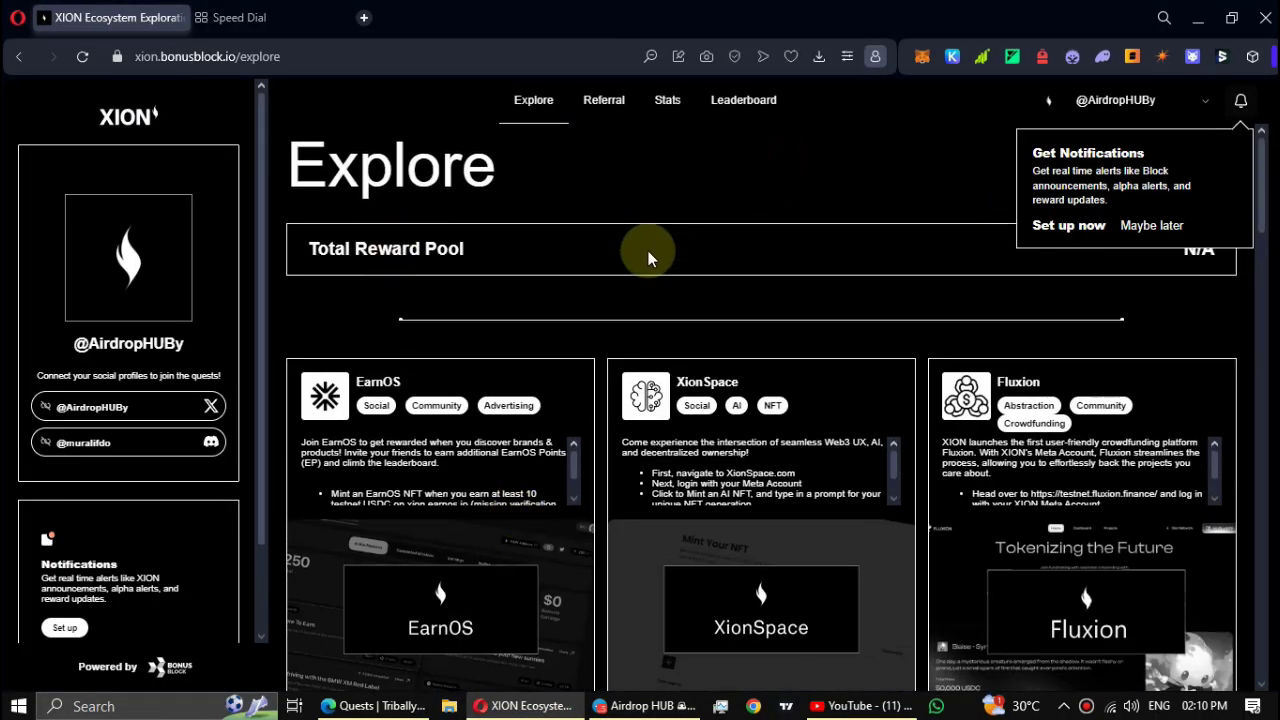
Step: Scroll to the Dashboard Exploraxion card and read its 1 XP/TX task description
scroll(648, 258, down, 15)
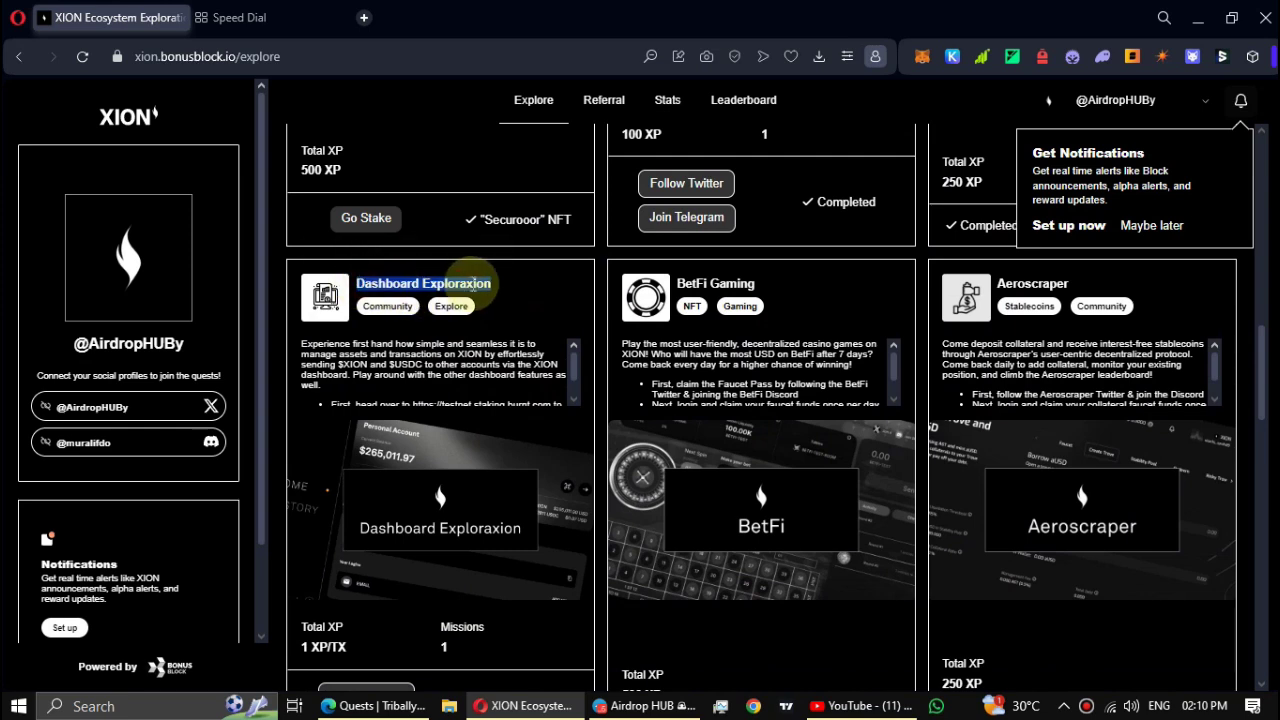
scroll(523, 320, down, 1)
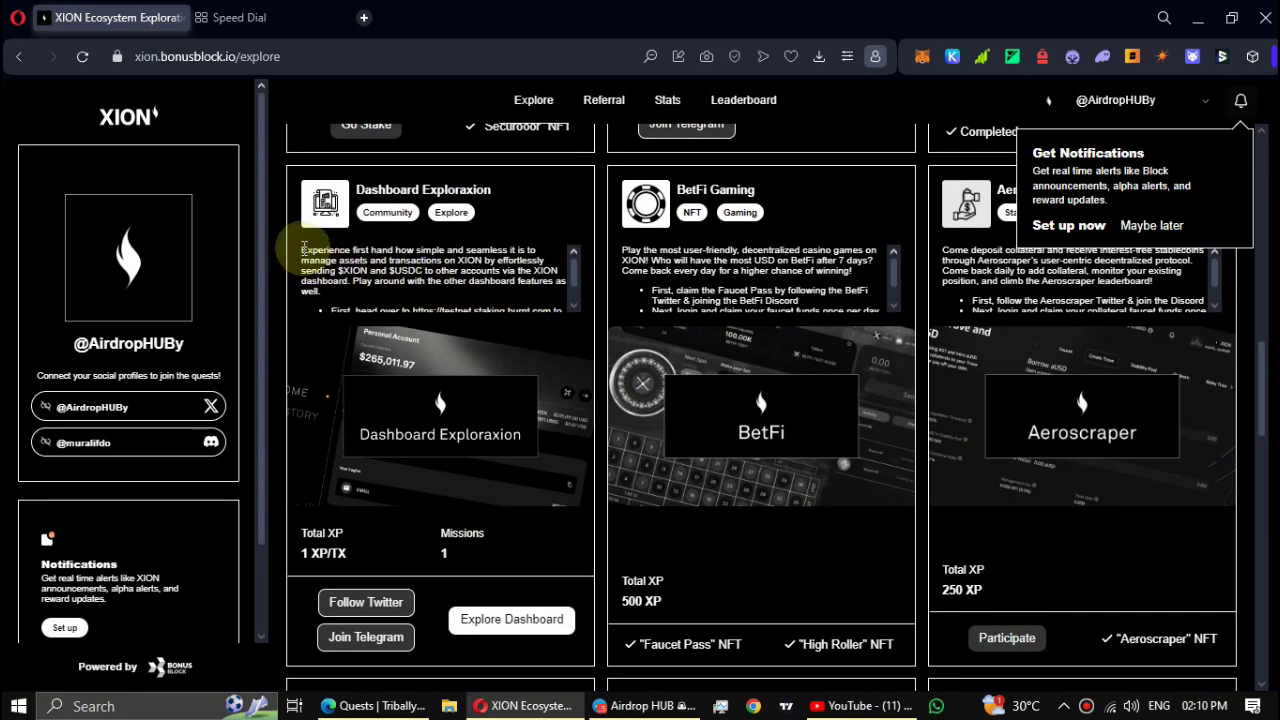
drag(303, 248, 486, 310)
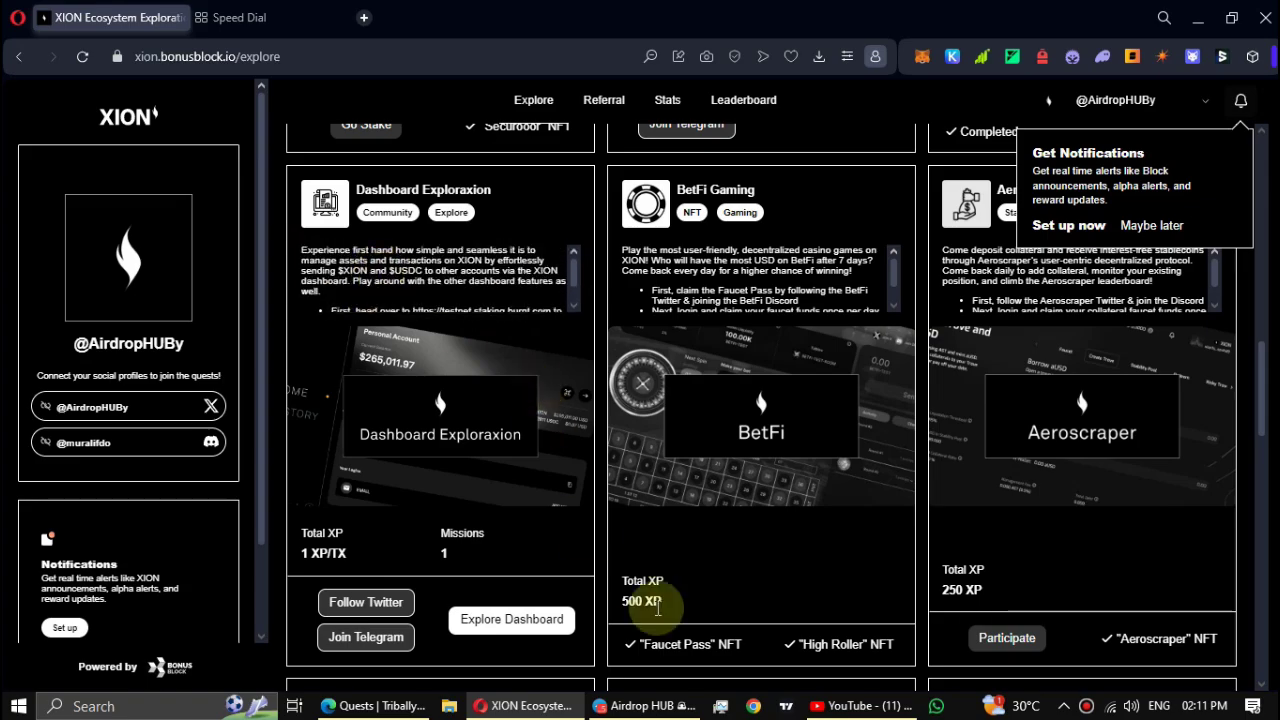
Step: Read the Airdrop HUB post explaining where to send the test tokens
click(645, 706)
scroll(556, 600, down, 3)
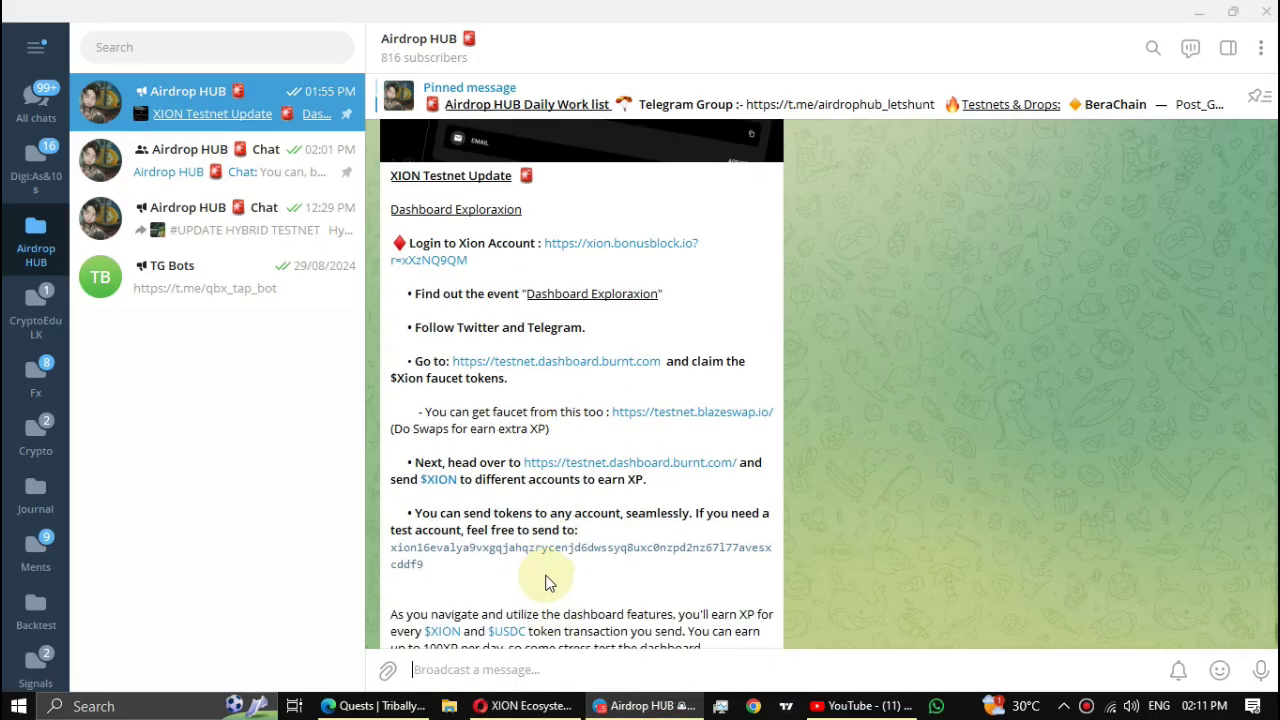
scroll(530, 580, down, 2)
drag(486, 560, 422, 210)
drag(610, 200, 600, 205)
click(600, 205)
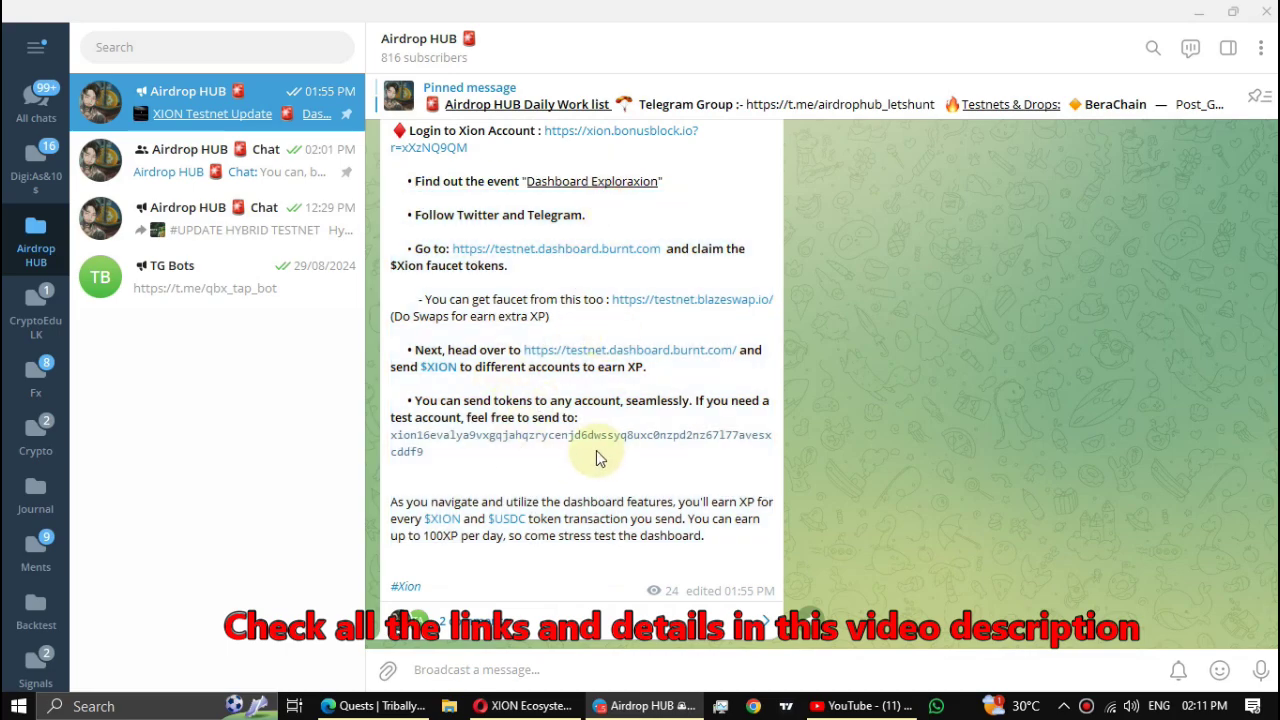
scroll(590, 455, up, 2)
click(525, 706)
scroll(410, 480, down, 1)
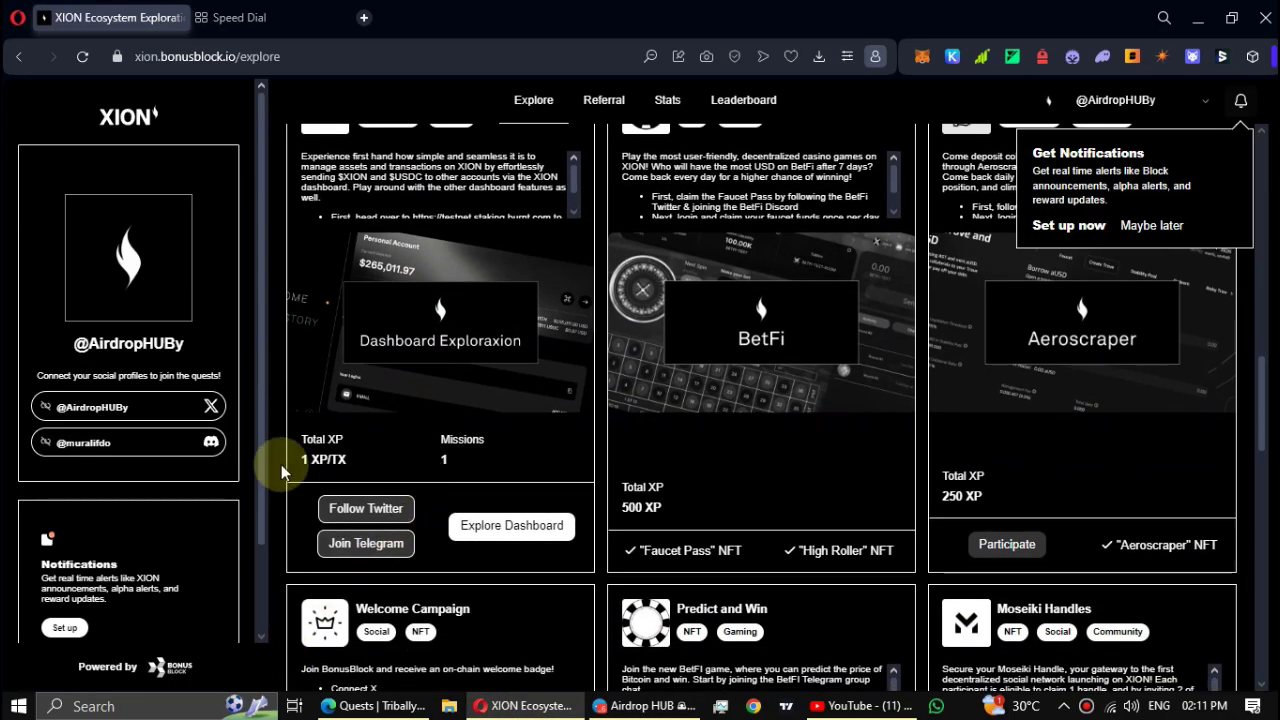
drag(345, 462, 297, 450)
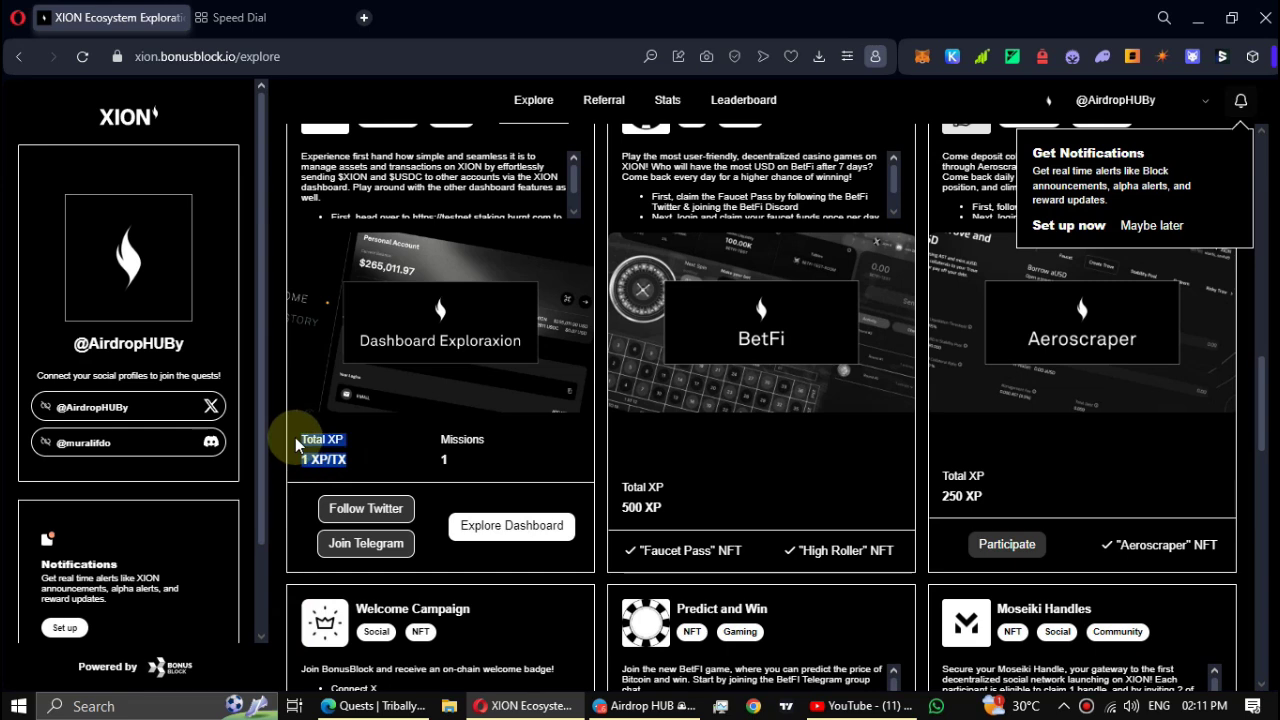
click(322, 459)
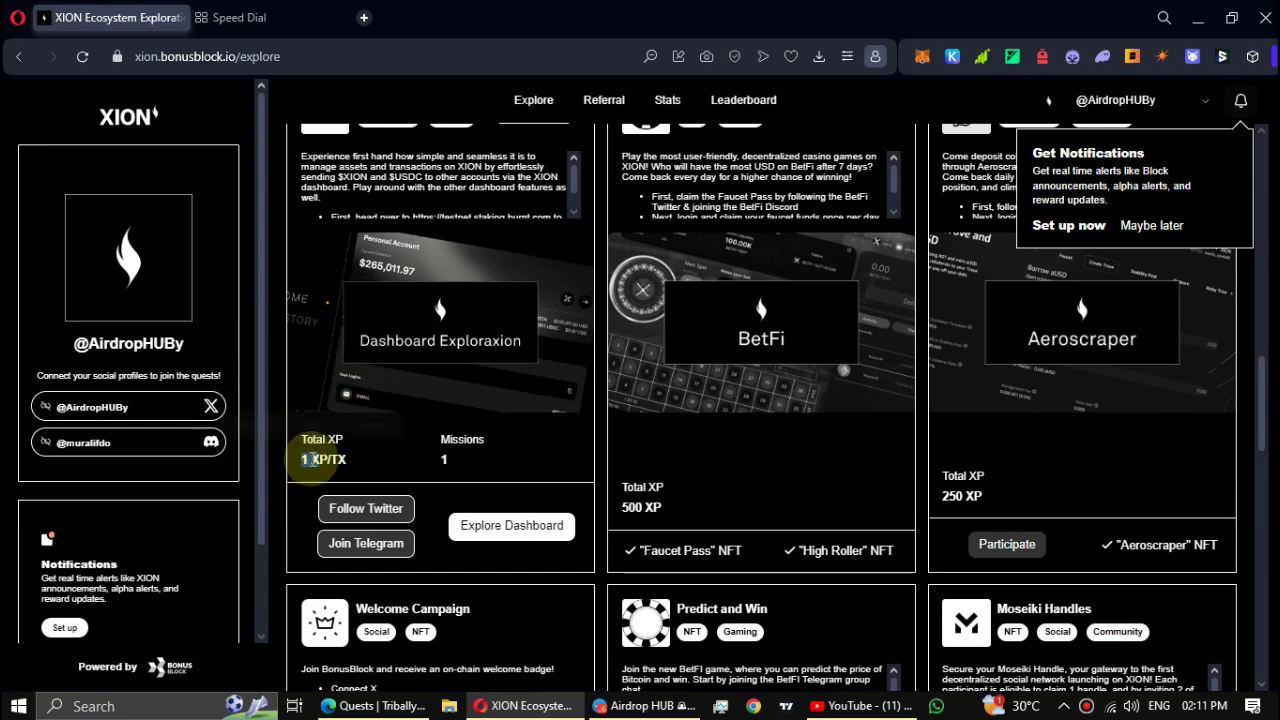
click(341, 464)
double_click(337, 462)
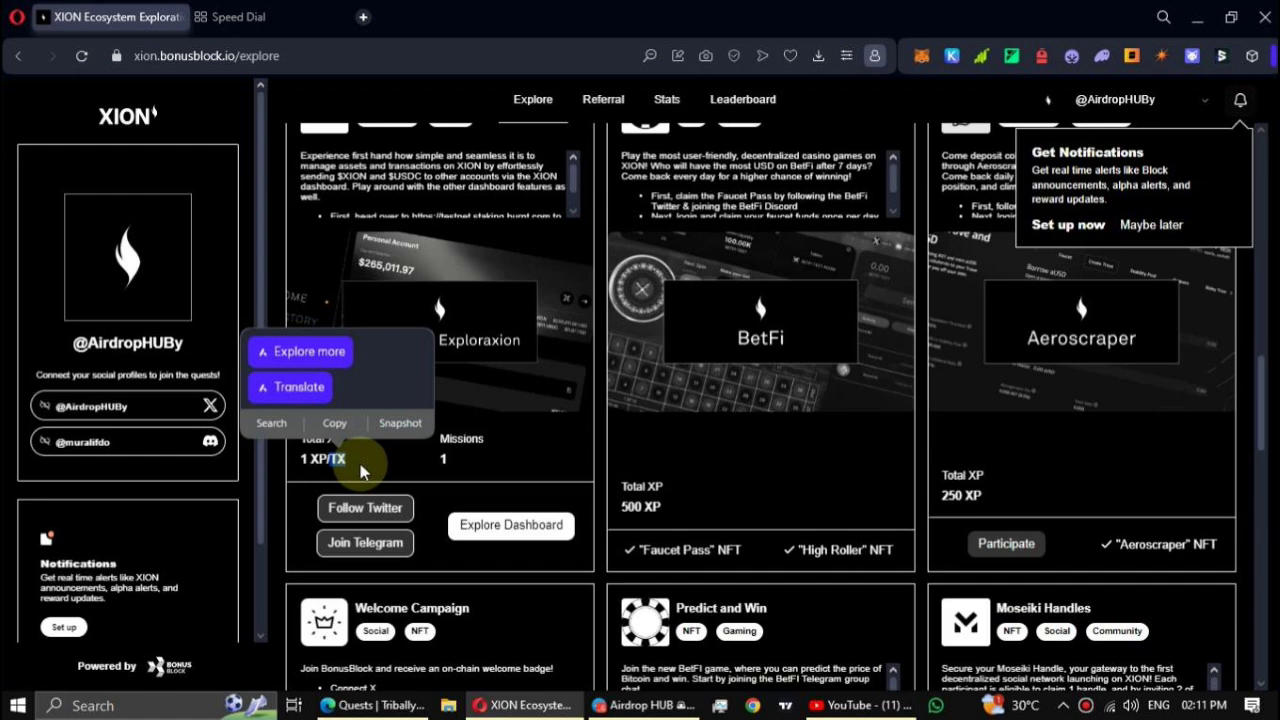
click(340, 463)
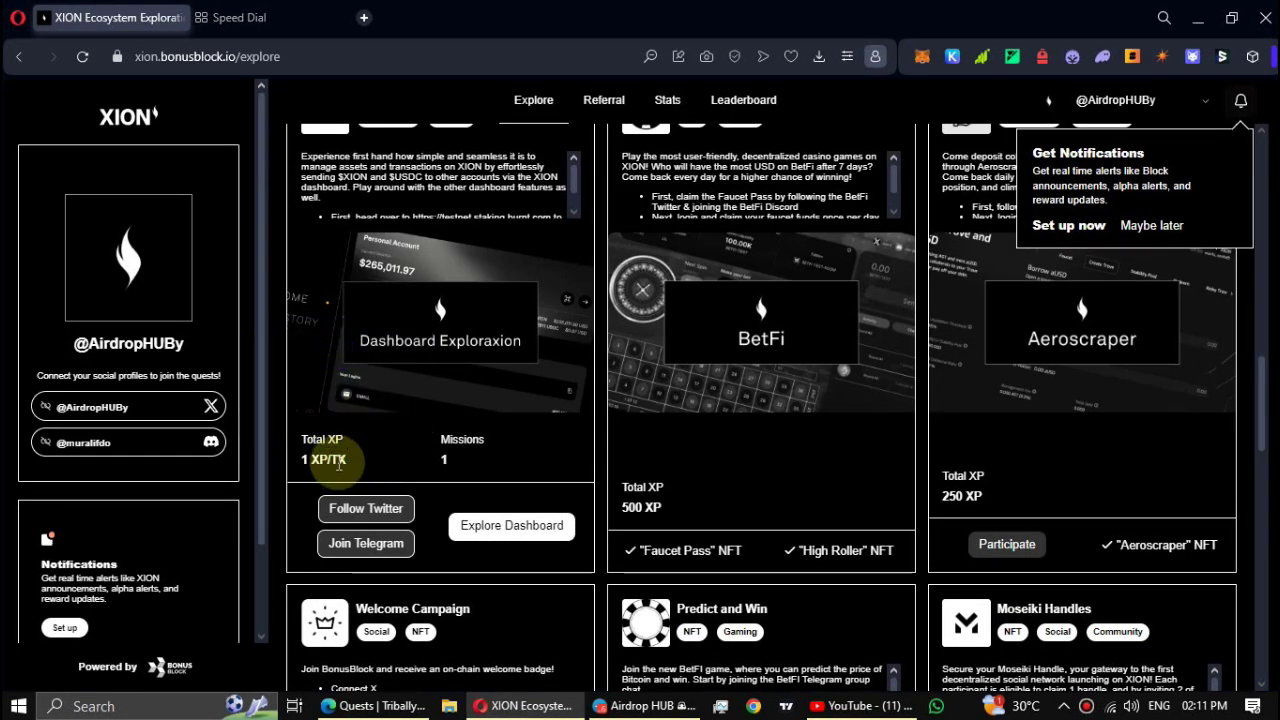
click(364, 510)
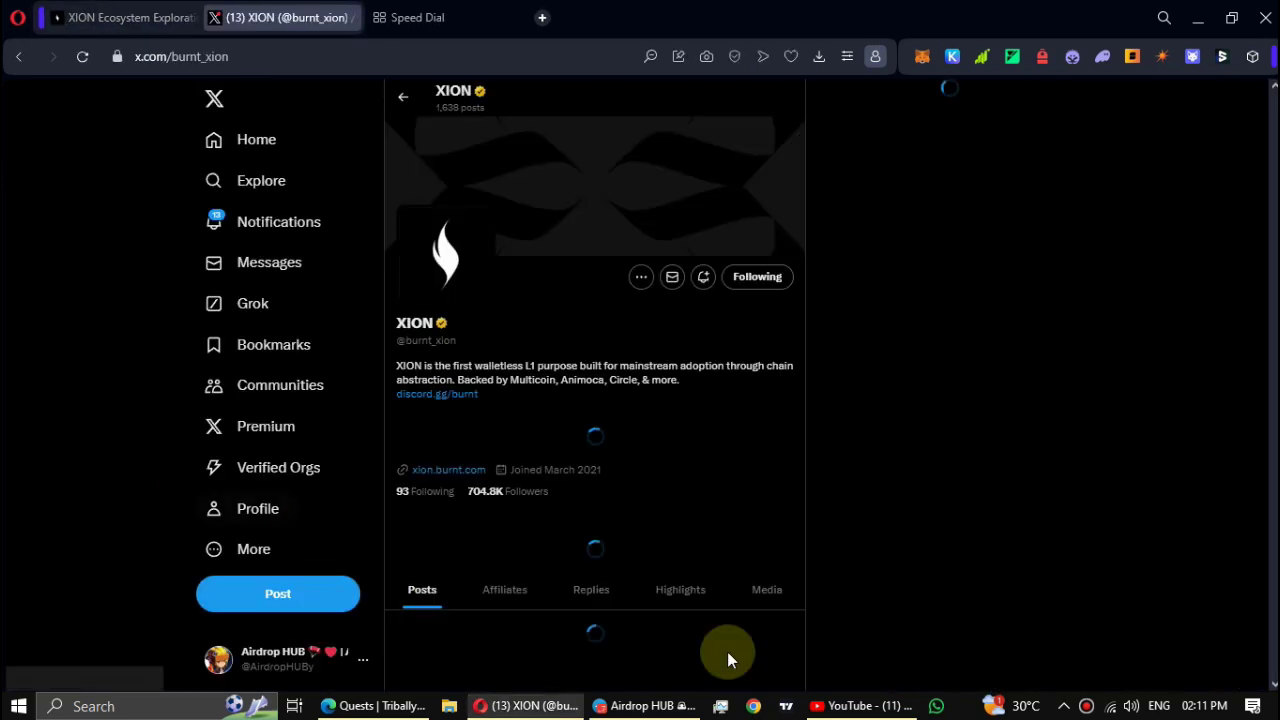
key(ctrl+w)
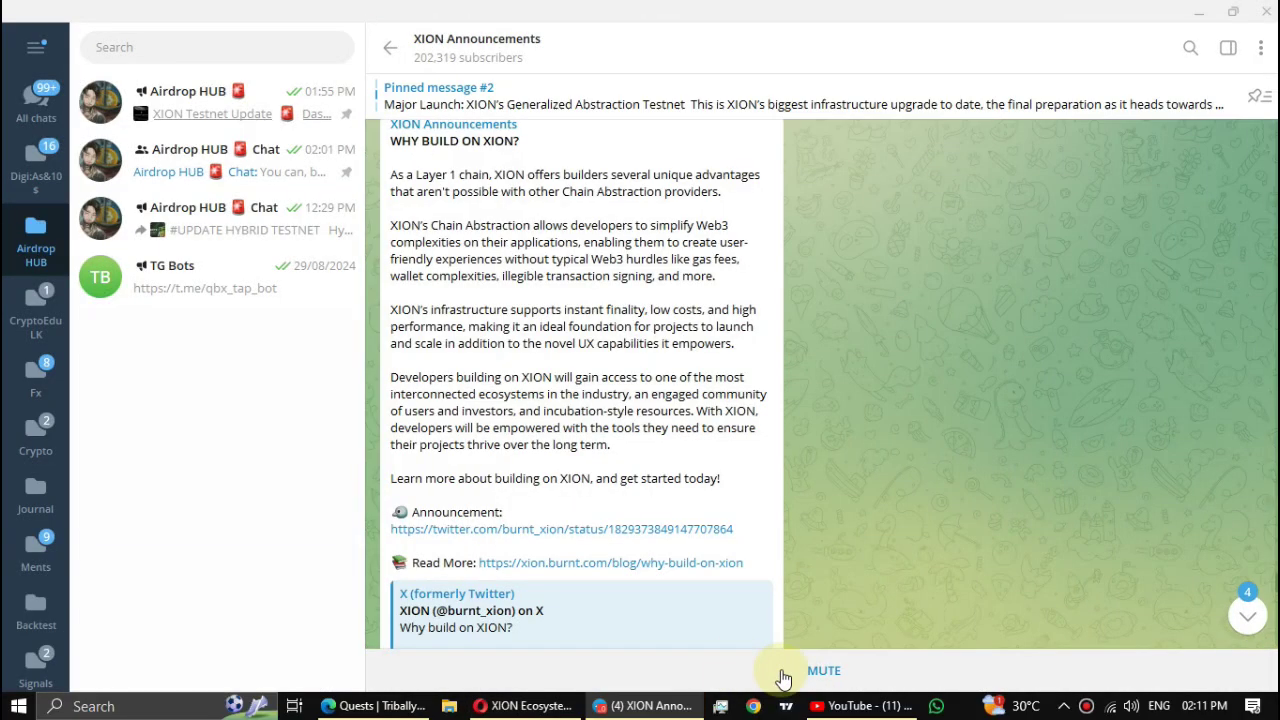
click(389, 70)
key(alt+Tab)
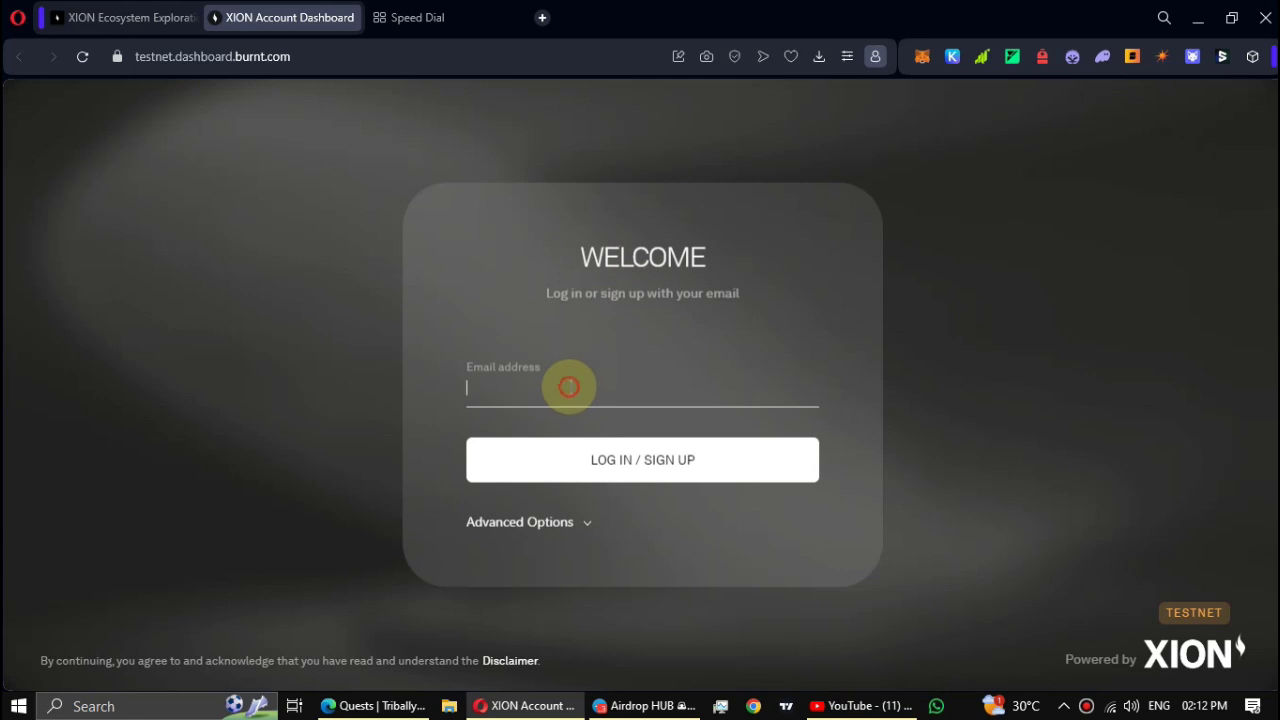
Step: Log in by email to Personal Account 1, then highlight the Blazeswap faucet instruction
click(545, 385)
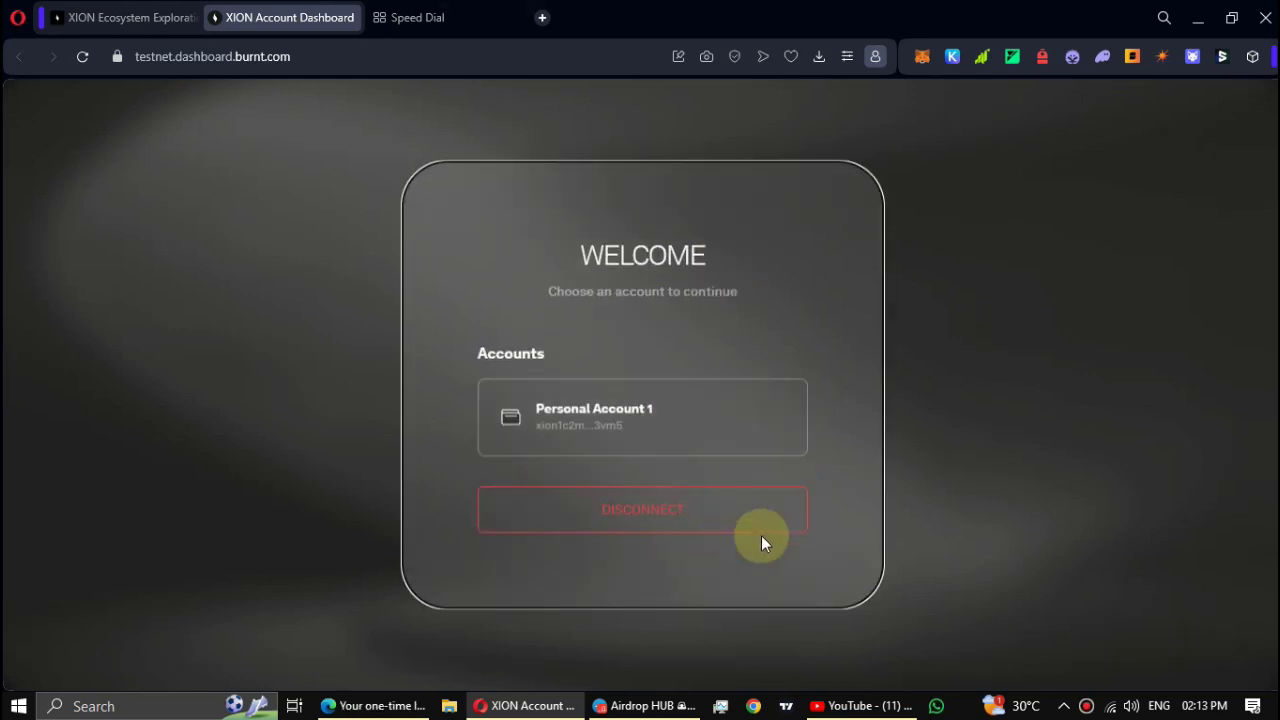
click(607, 424)
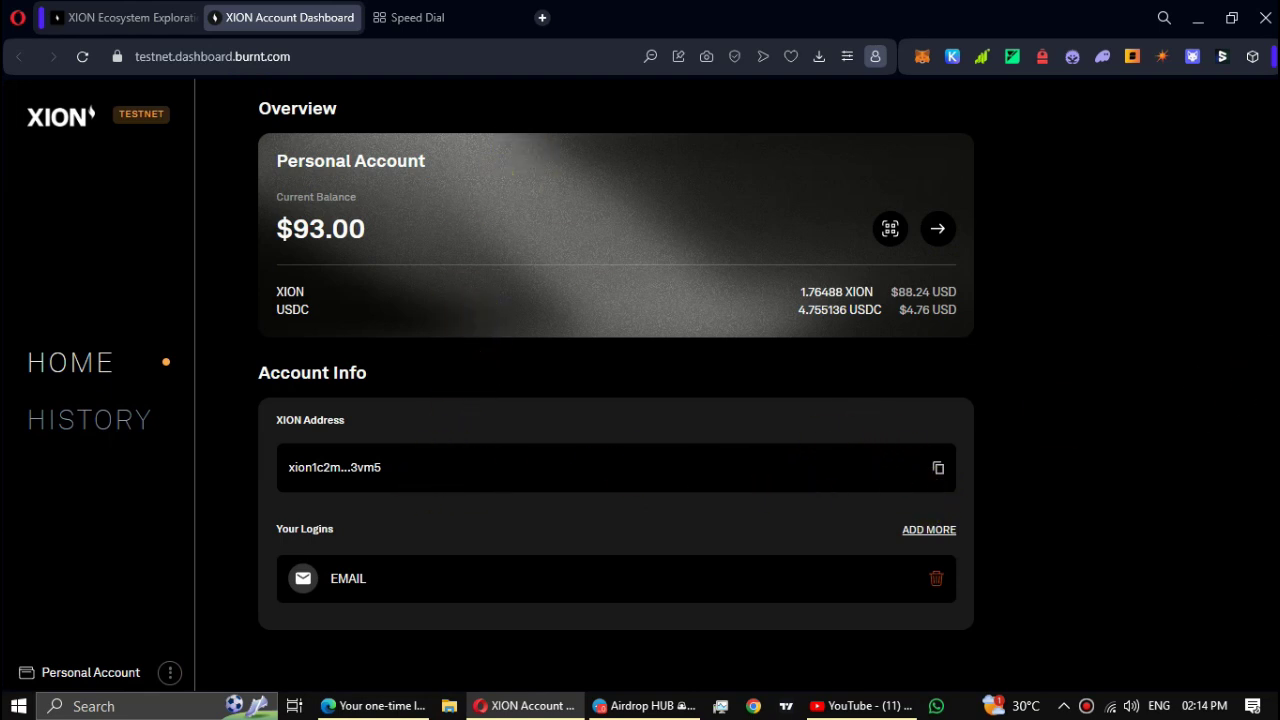
click(644, 706)
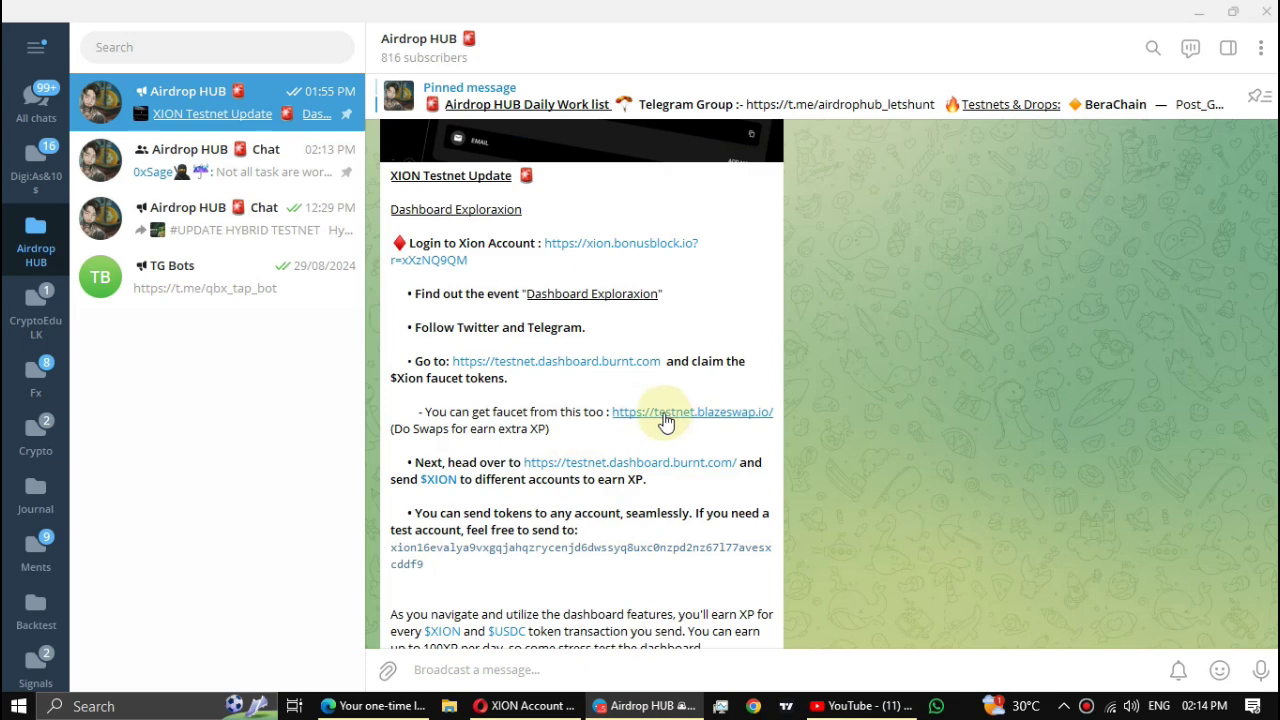
drag(421, 412, 610, 427)
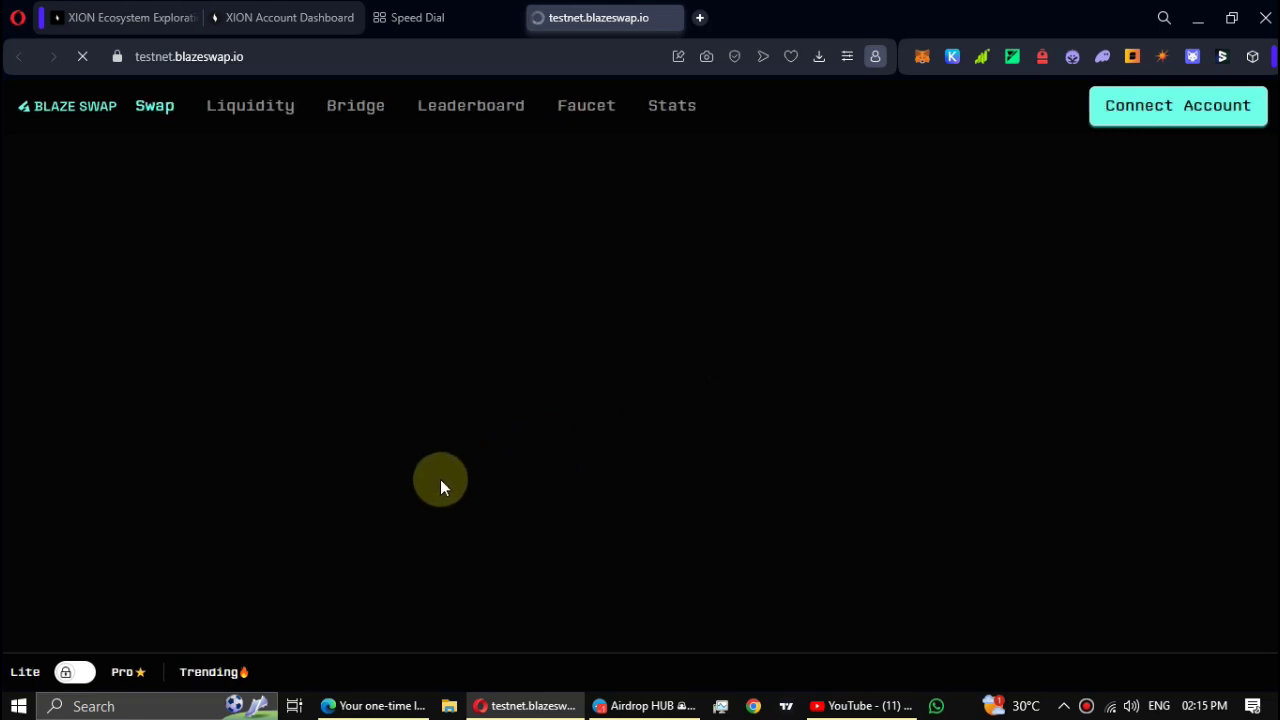
Step: Connect the XION account to Blaze Swap and claim faucet tokens for the wallet
click(1188, 105)
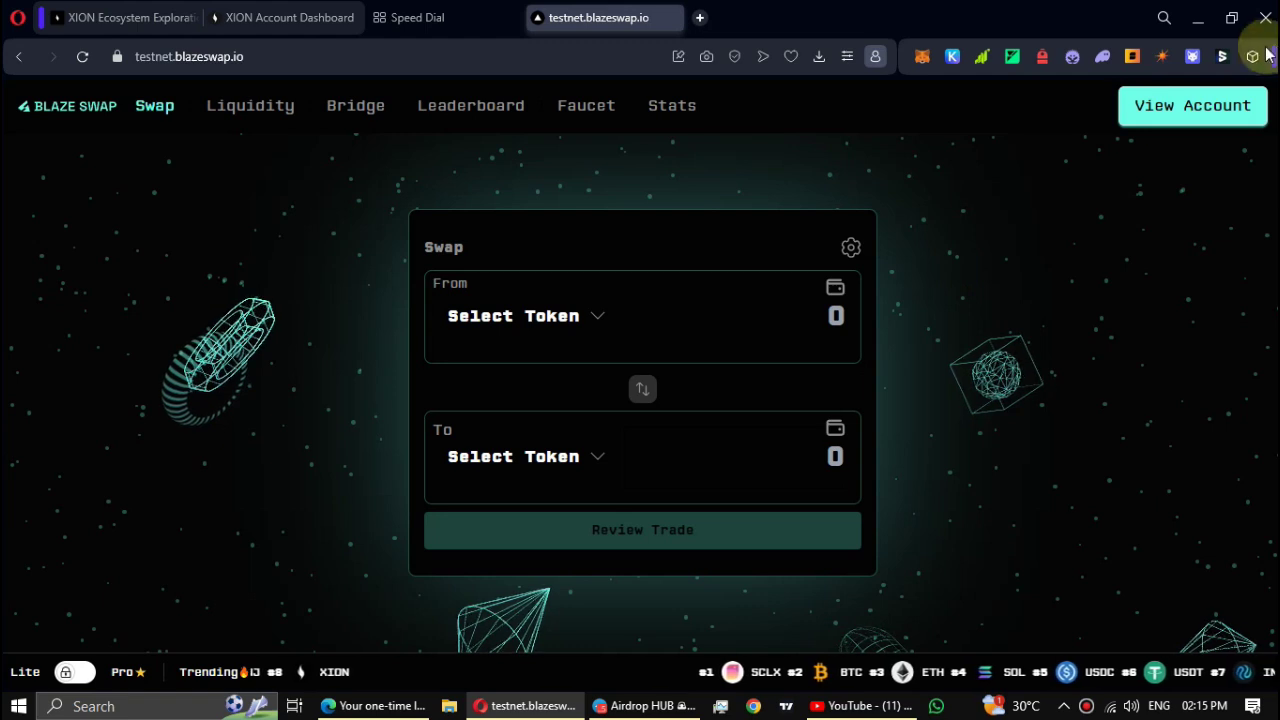
click(595, 110)
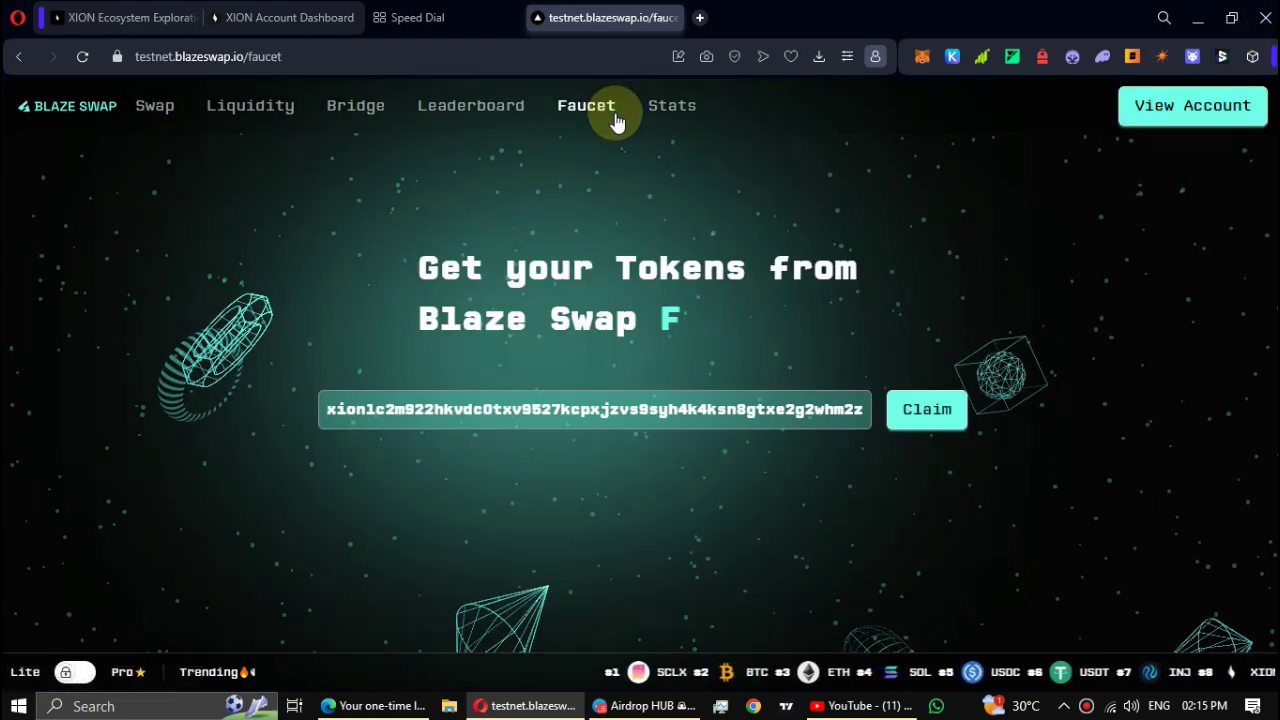
click(940, 418)
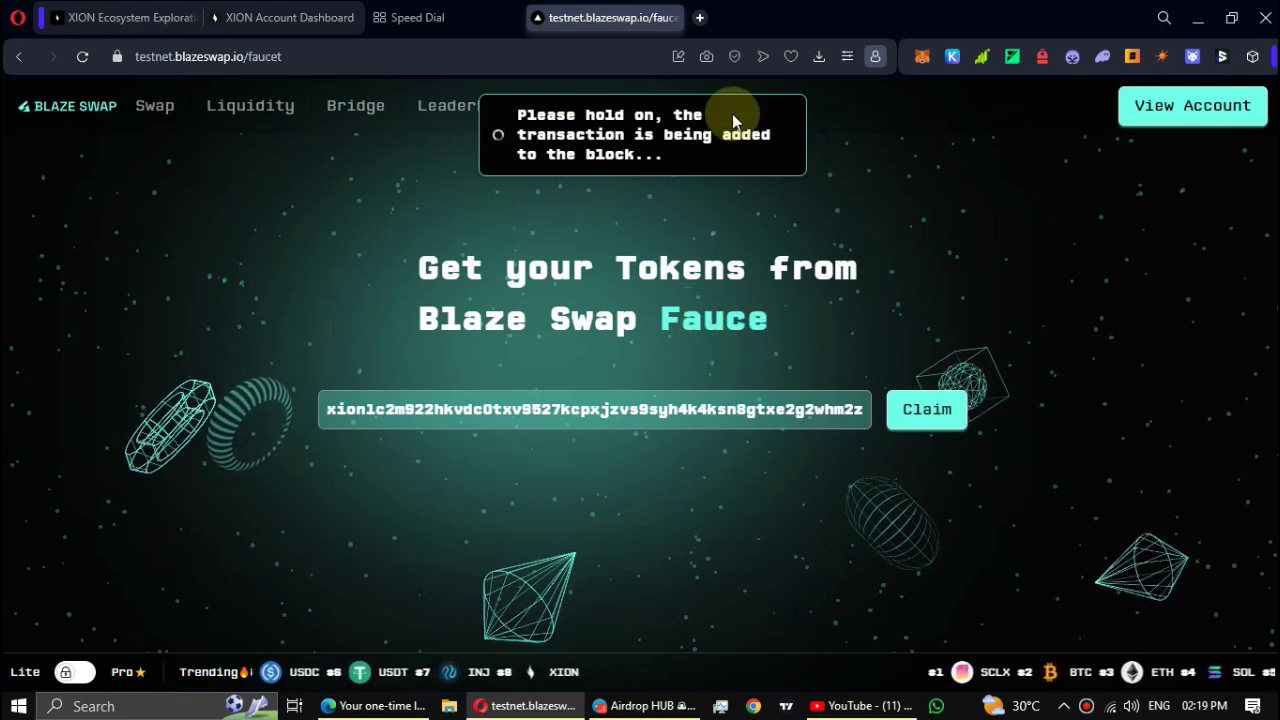
Step: Open the XION Dashboard send form with USDC as the token
click(284, 12)
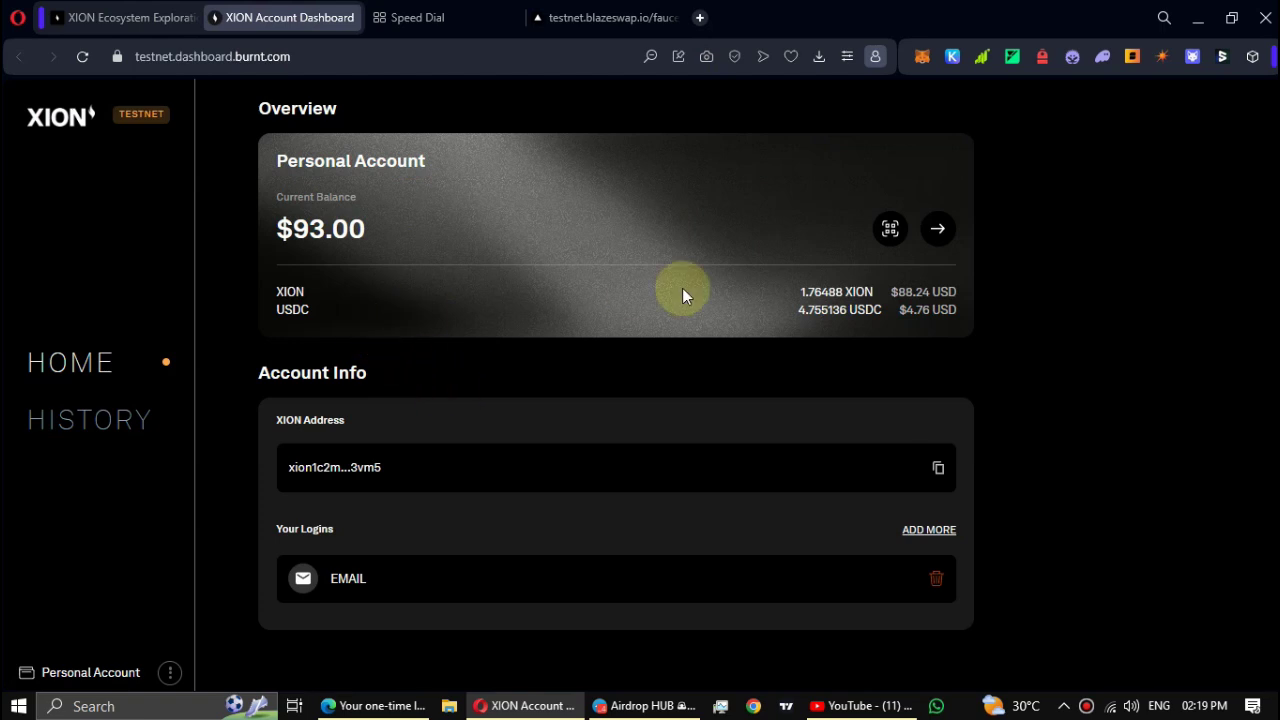
click(780, 300)
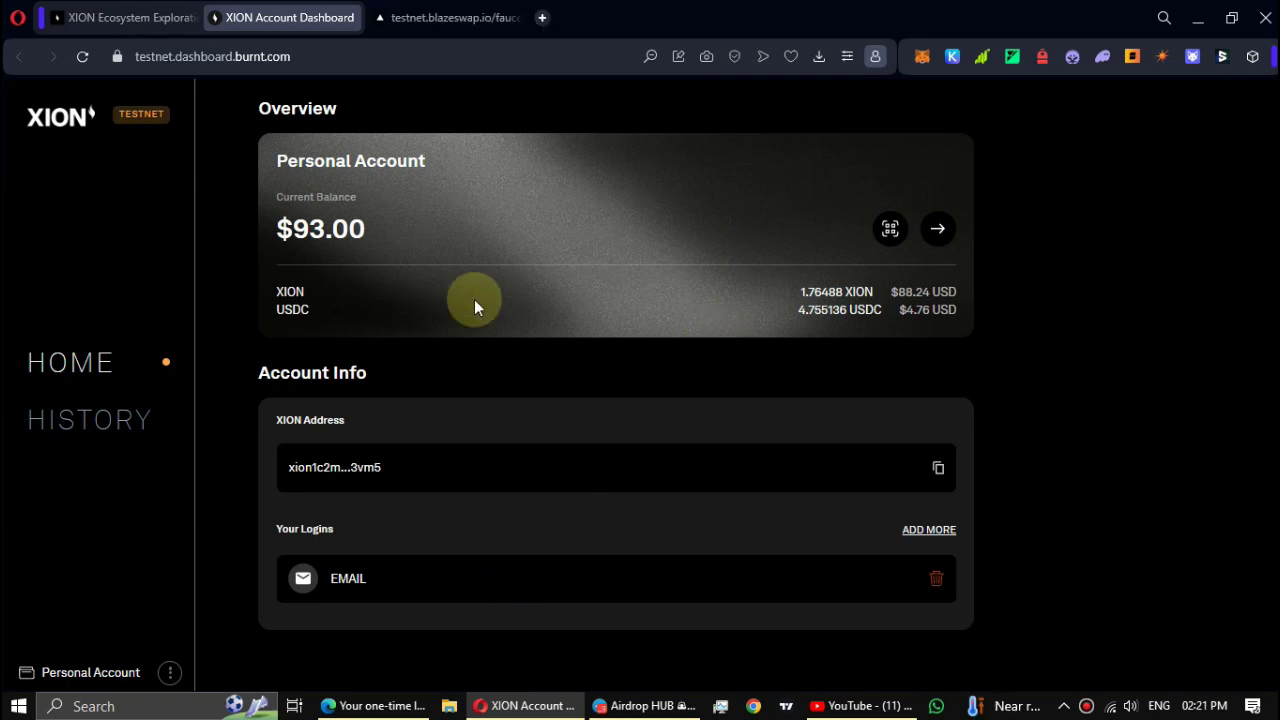
click(935, 229)
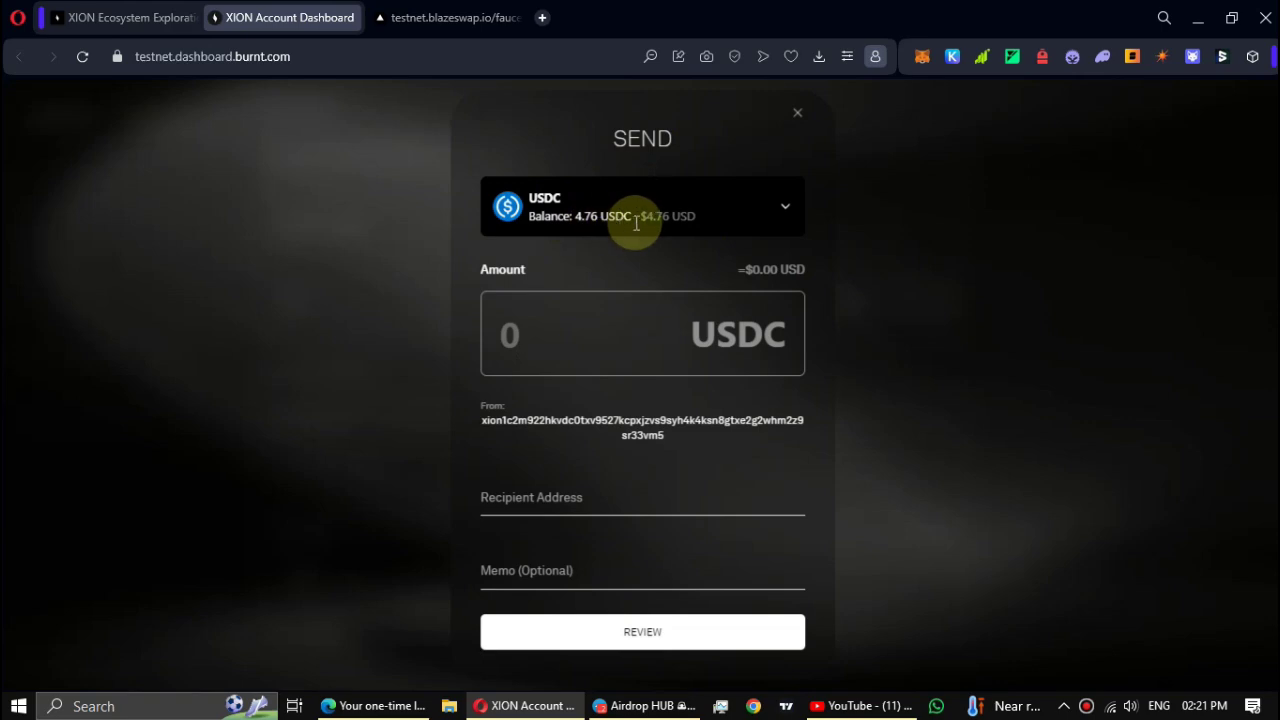
click(786, 203)
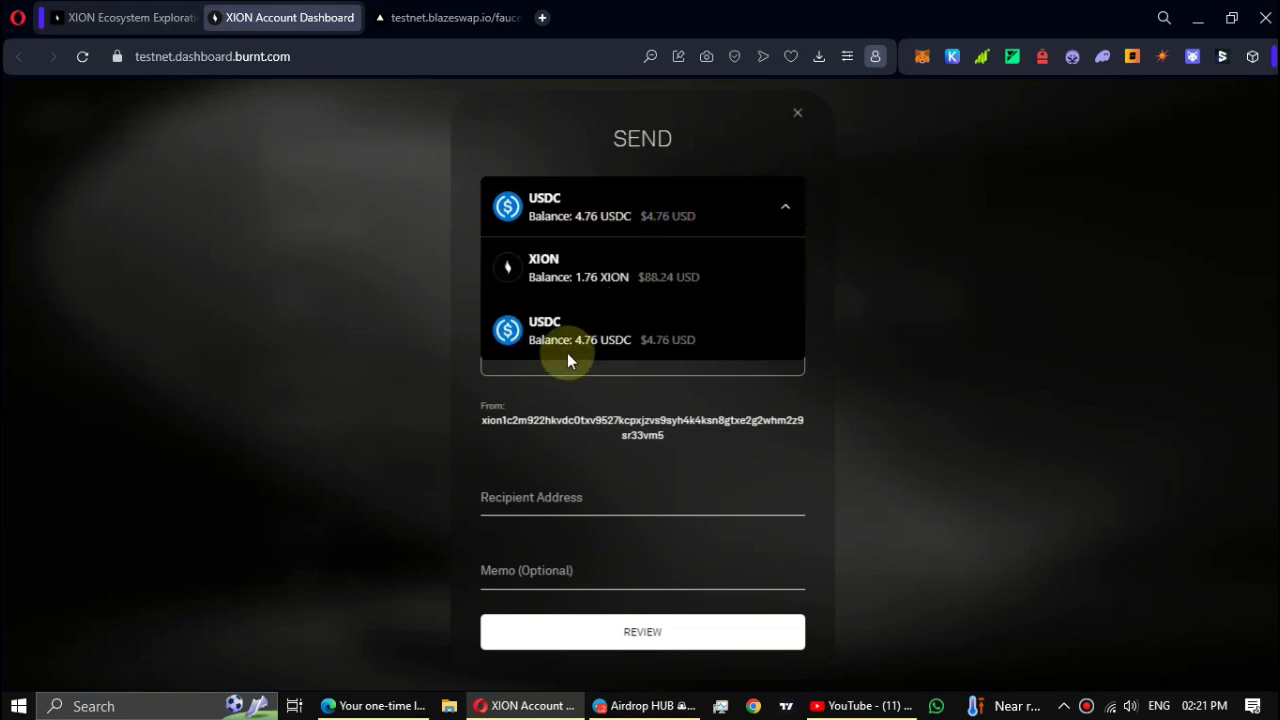
click(783, 203)
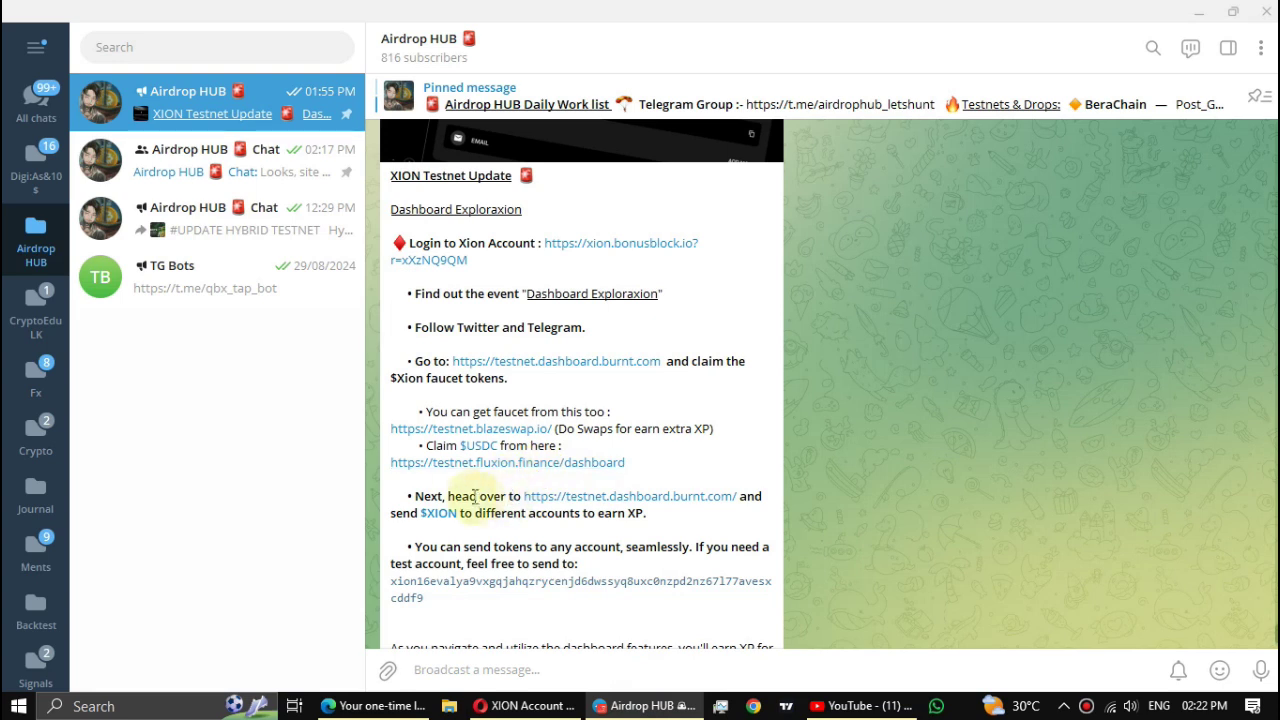
Step: Open the Fluxion faucet link from the Airdrop HUB USDC instruction
drag(418, 445, 671, 471)
click(660, 470)
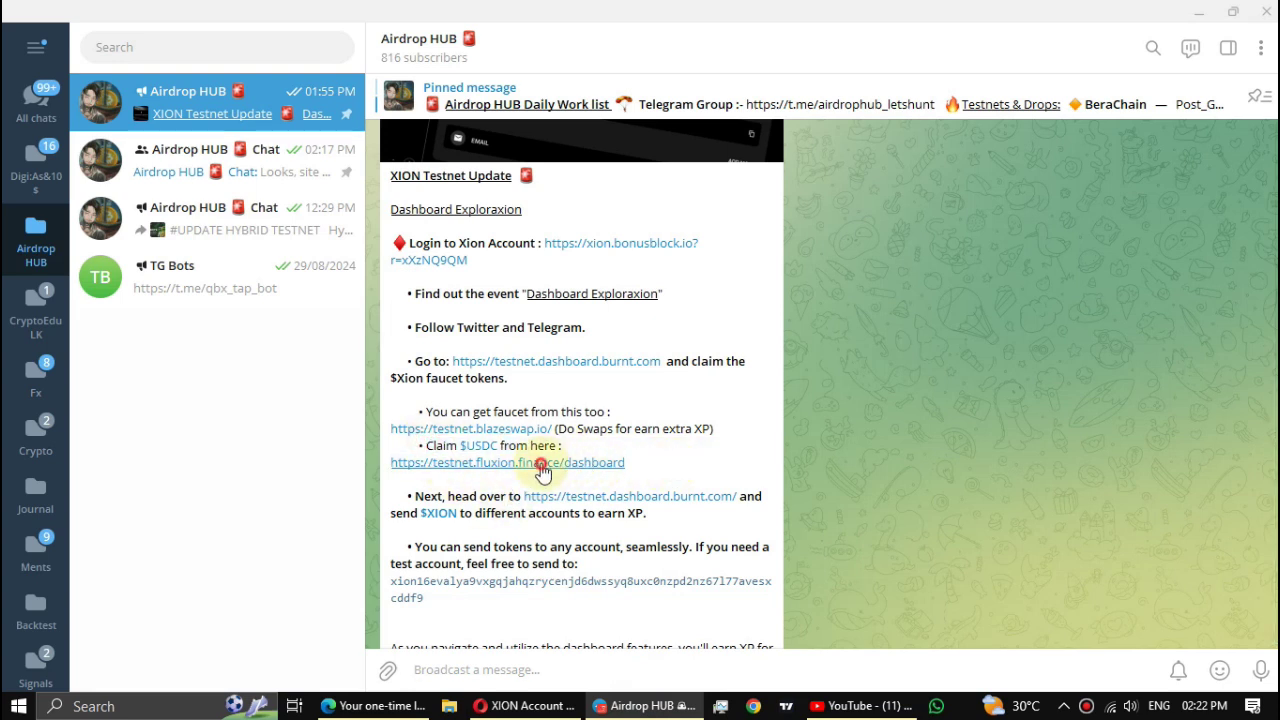
click(541, 462)
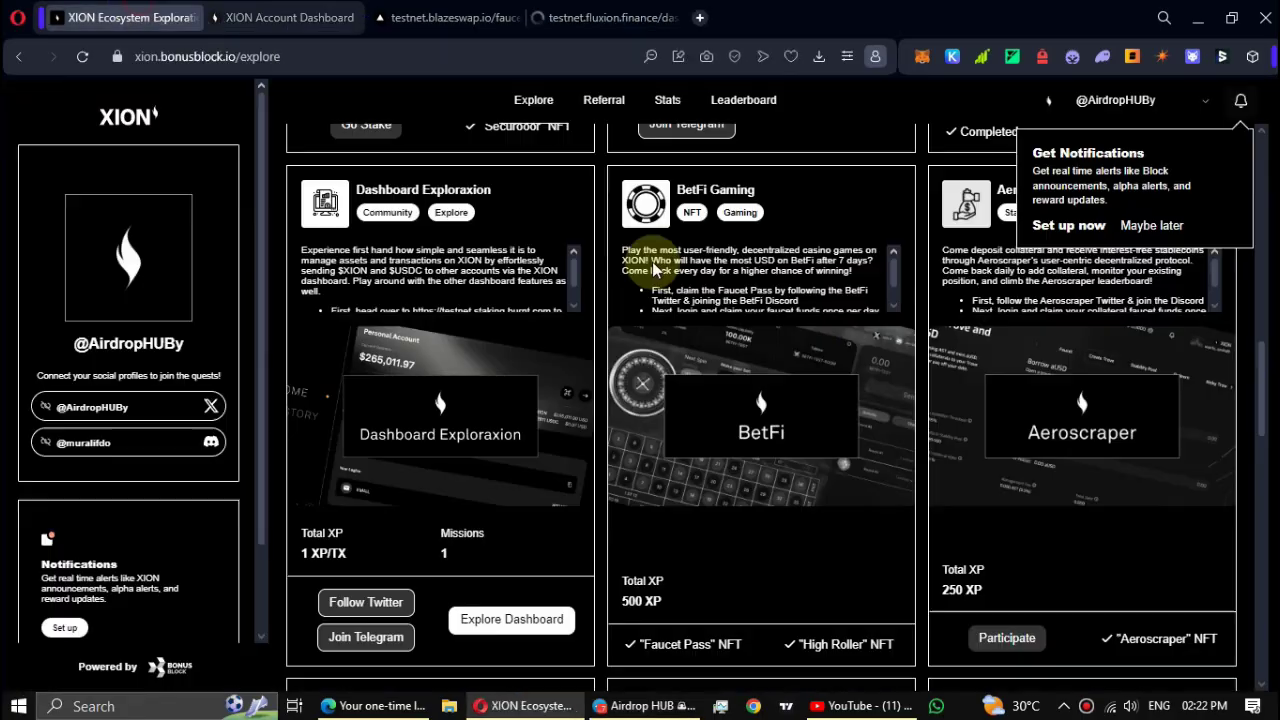
scroll(650, 300, up, 4)
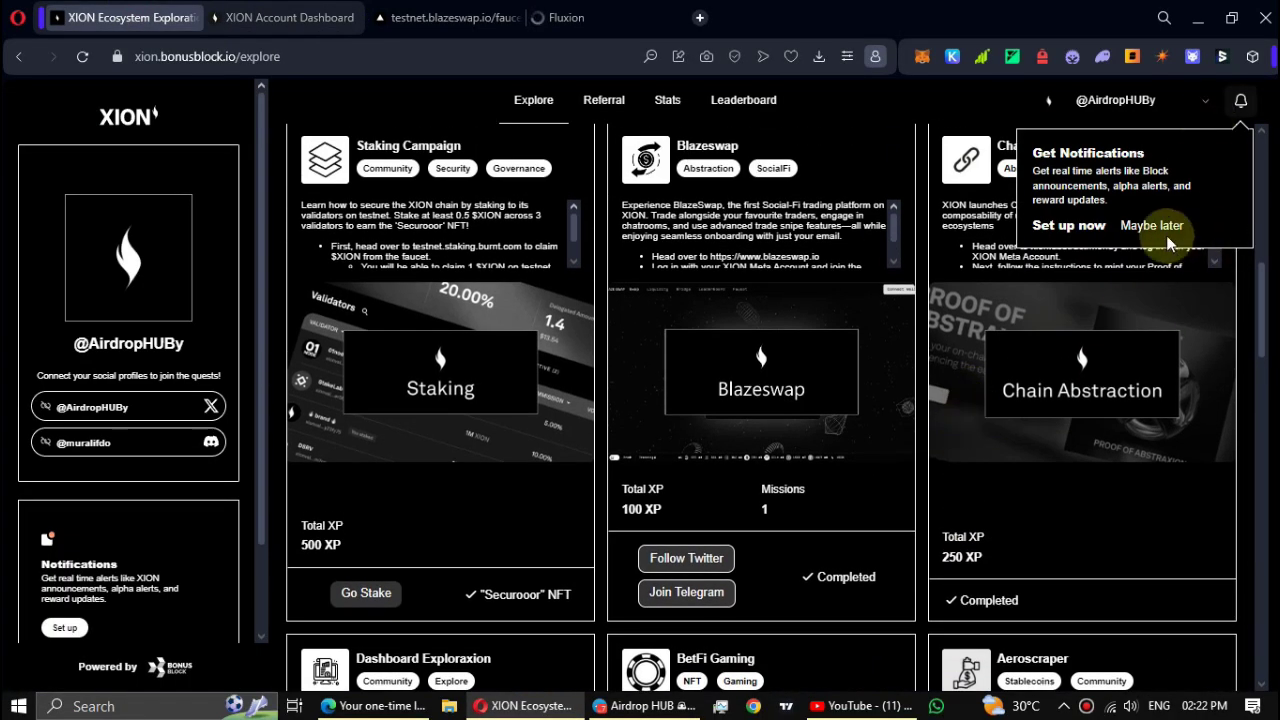
click(1152, 226)
scroll(1050, 240, up, 5)
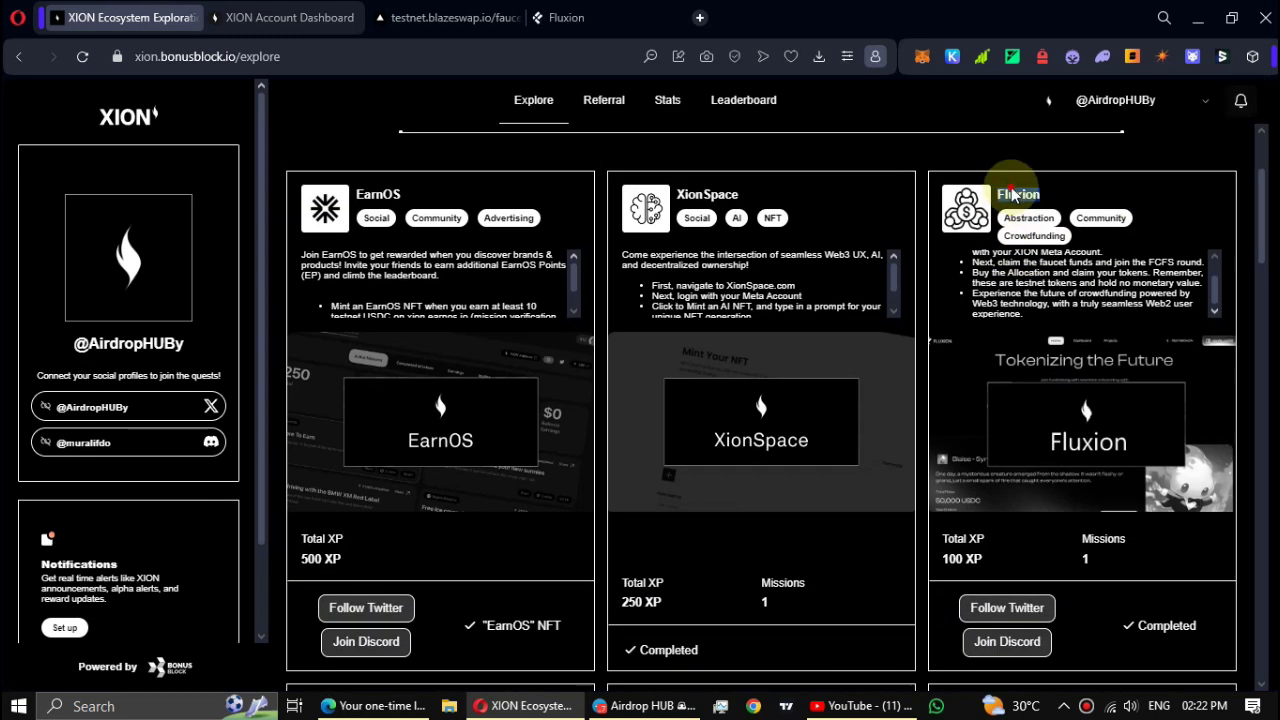
click(1137, 635)
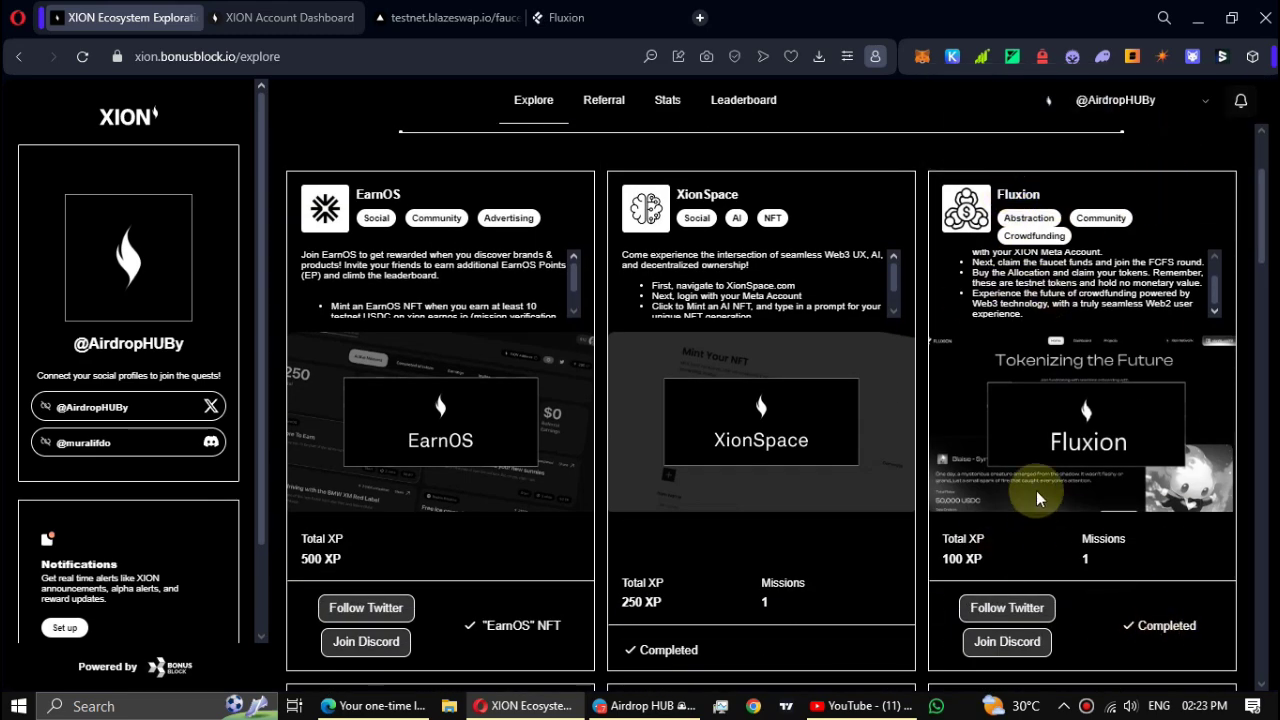
Step: Keep USDC in the dashboard's token list, then return to the Fluxion faucet dashboard
click(345, 18)
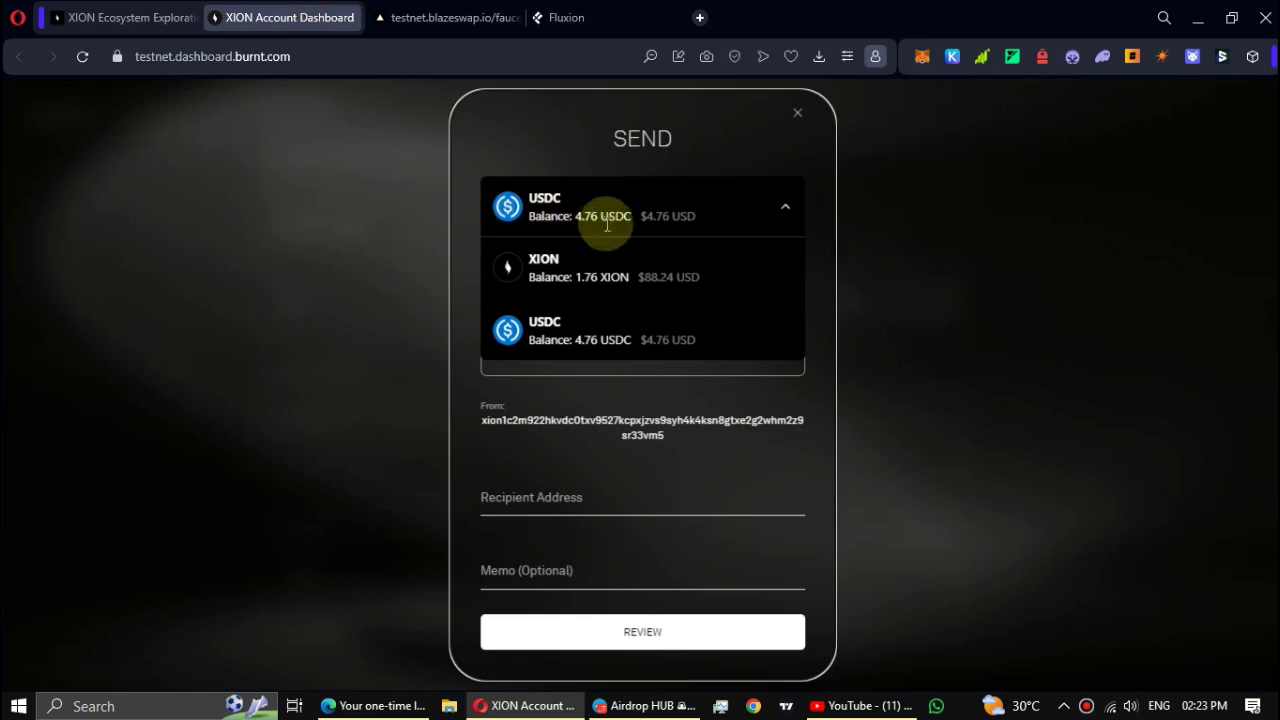
click(593, 192)
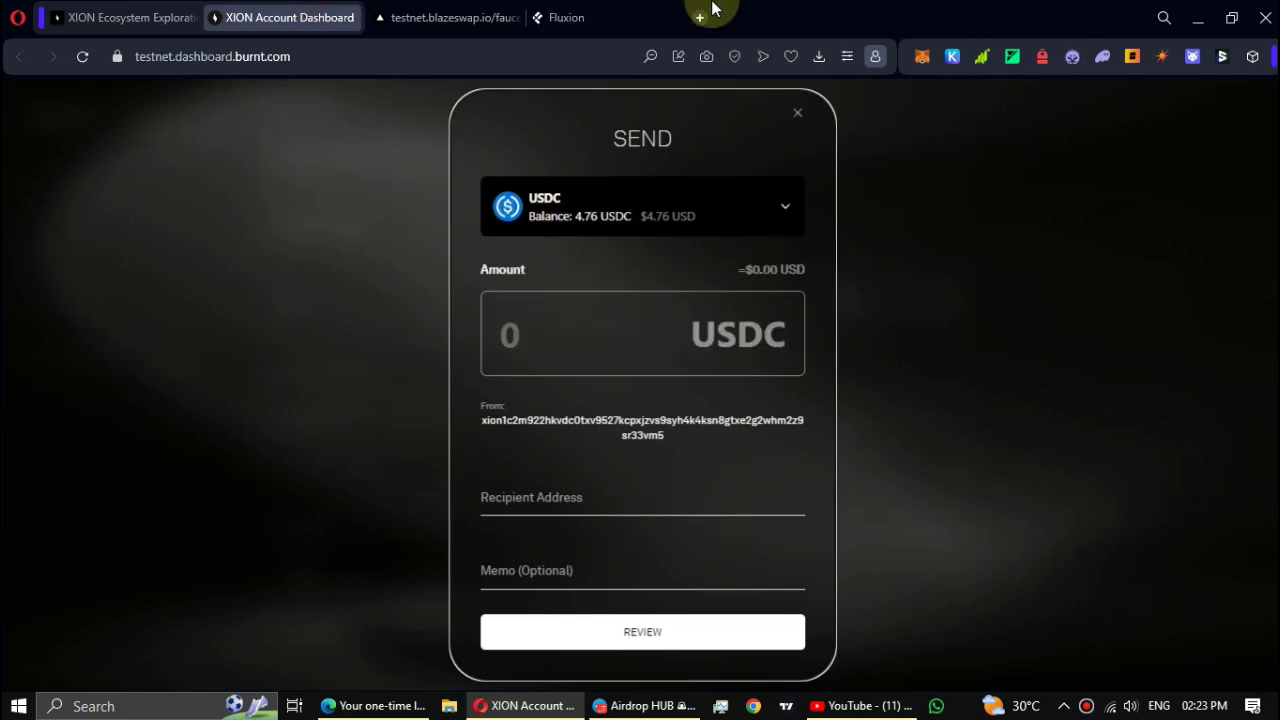
click(642, 10)
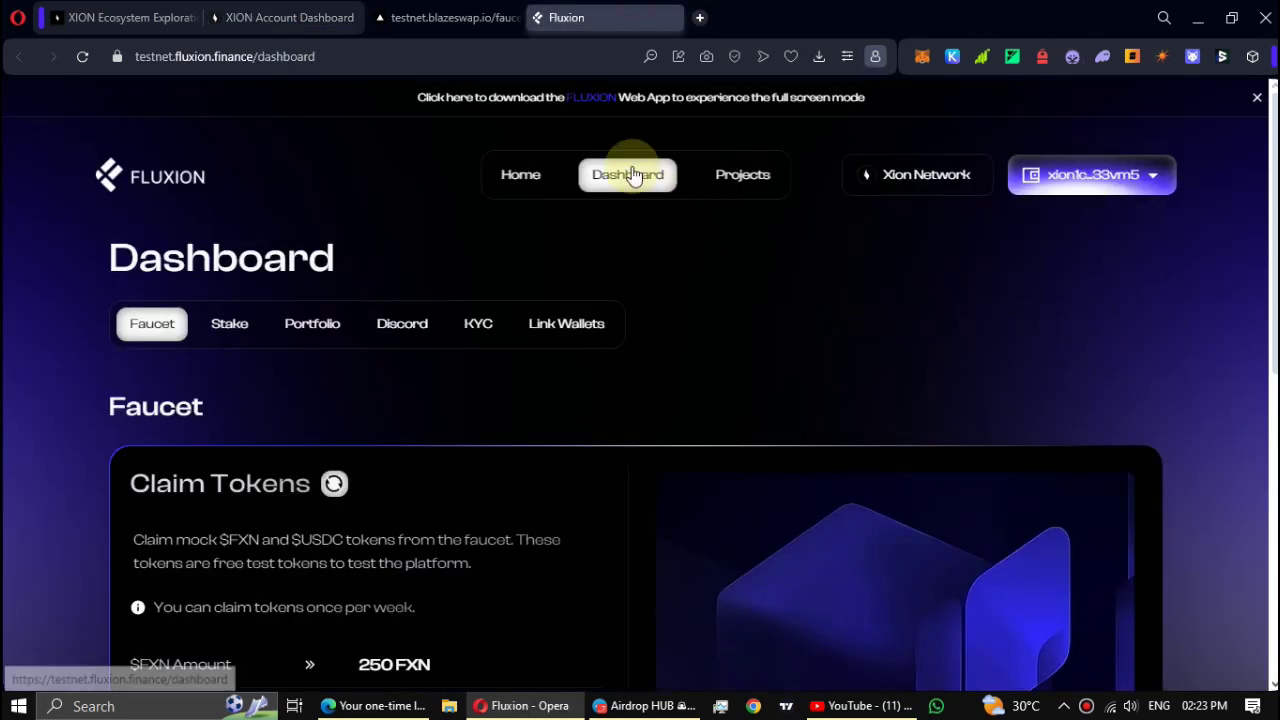
scroll(625, 353, down, 3)
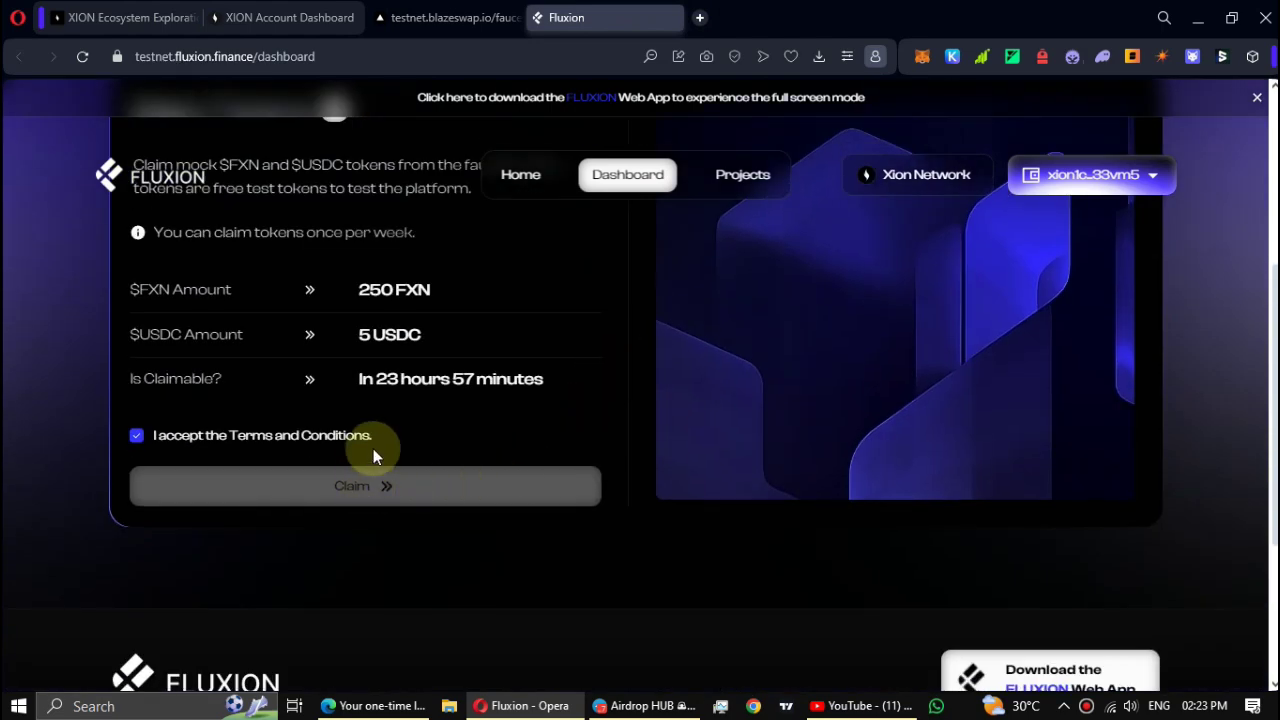
drag(360, 336, 437, 334)
click(372, 336)
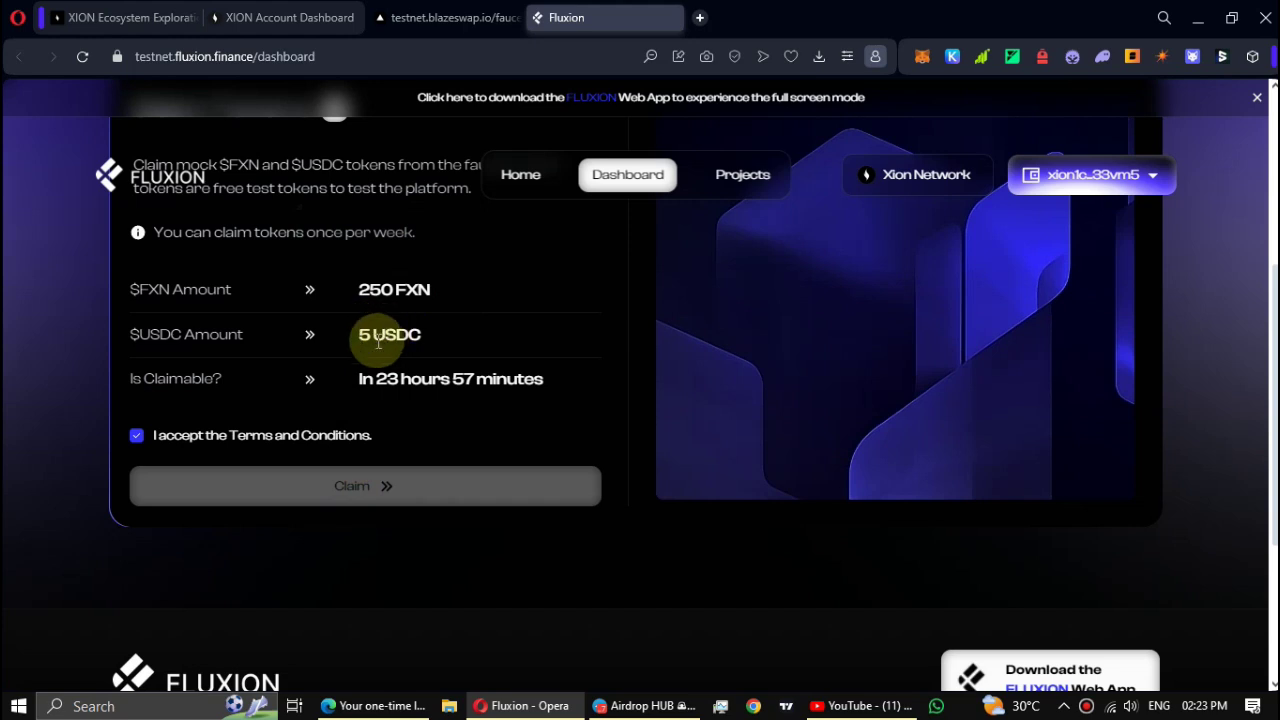
drag(357, 376, 529, 409)
click(362, 332)
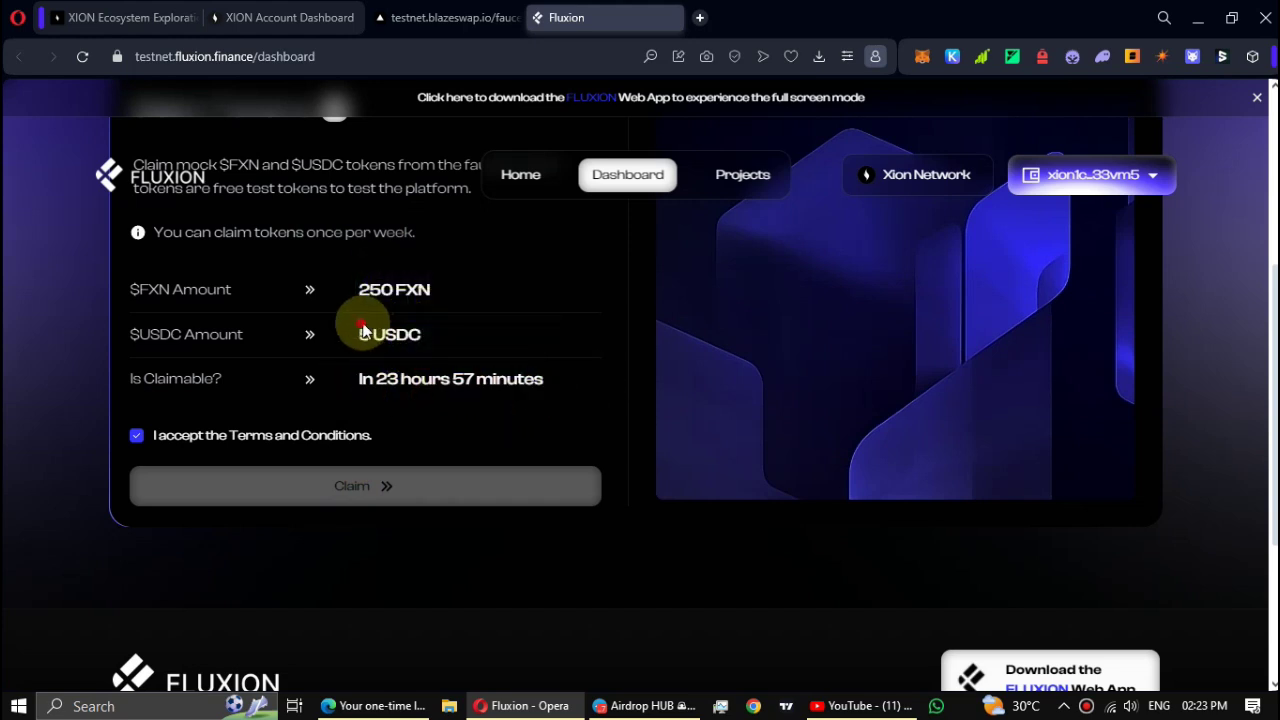
drag(360, 335, 424, 335)
click(388, 293)
click(280, 17)
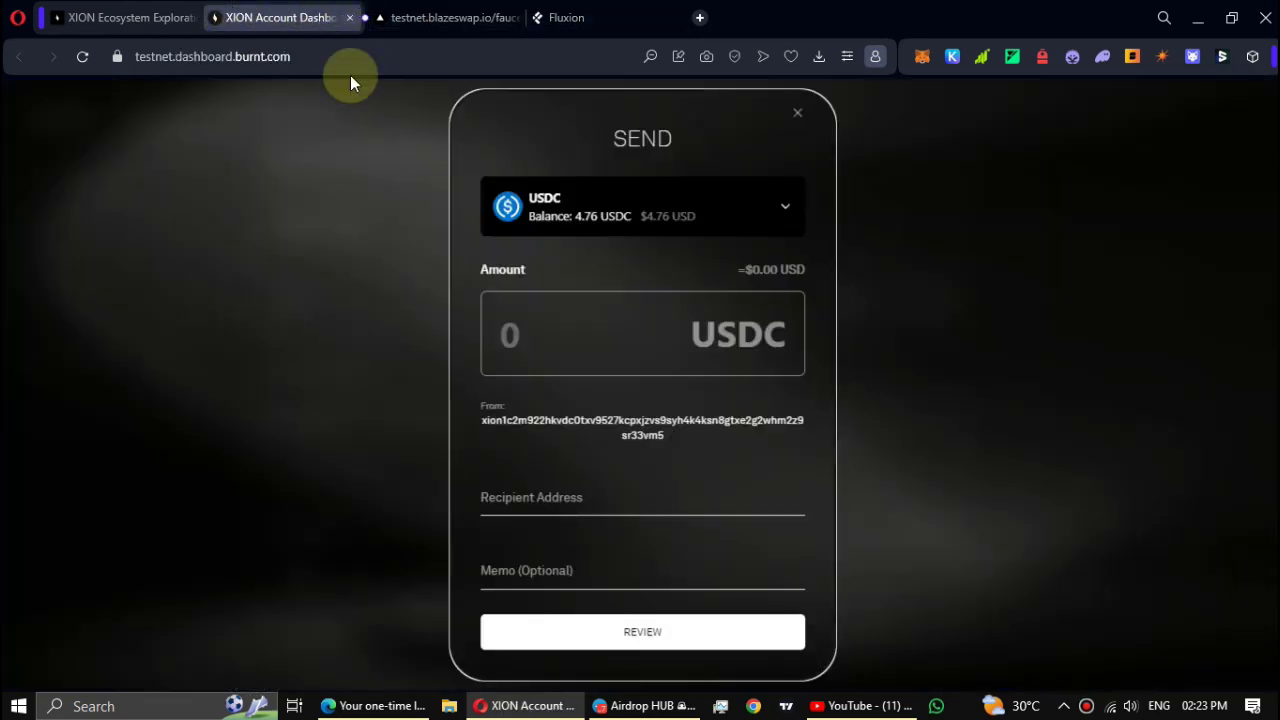
Step: Reload the dashboard as Personal Account and reopen the send form showing 9.76 USDC
click(78, 59)
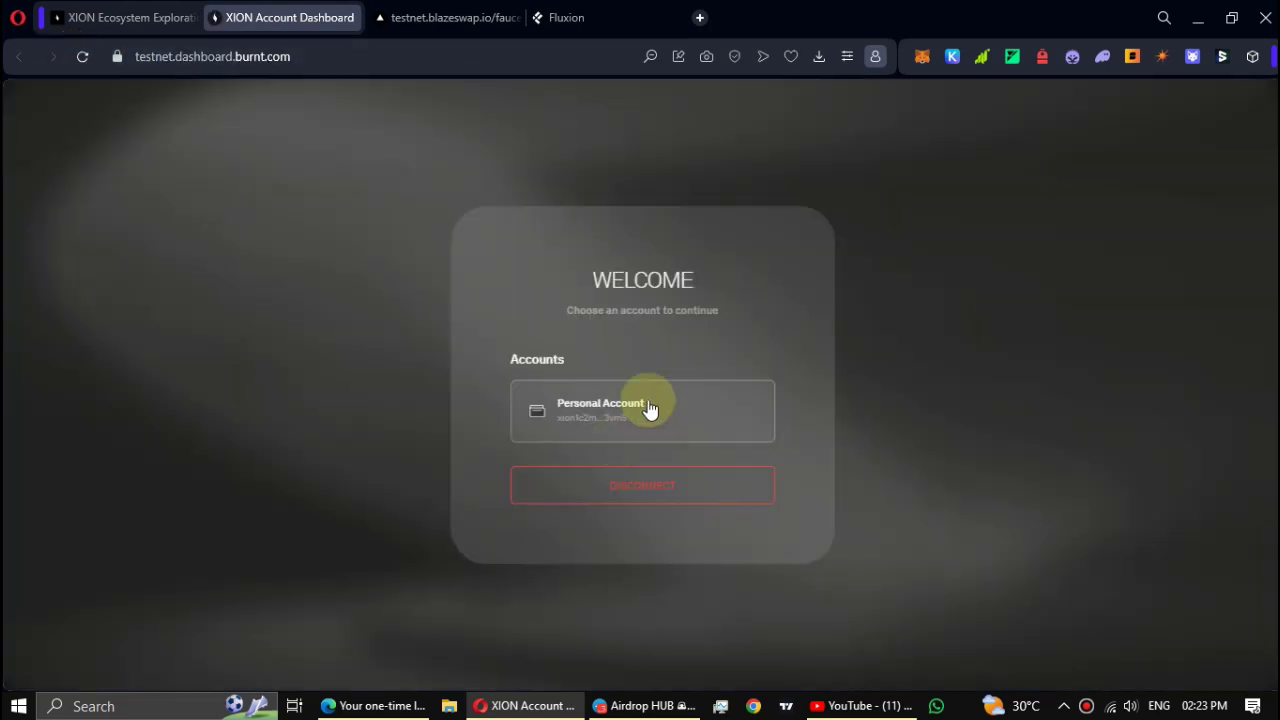
click(648, 406)
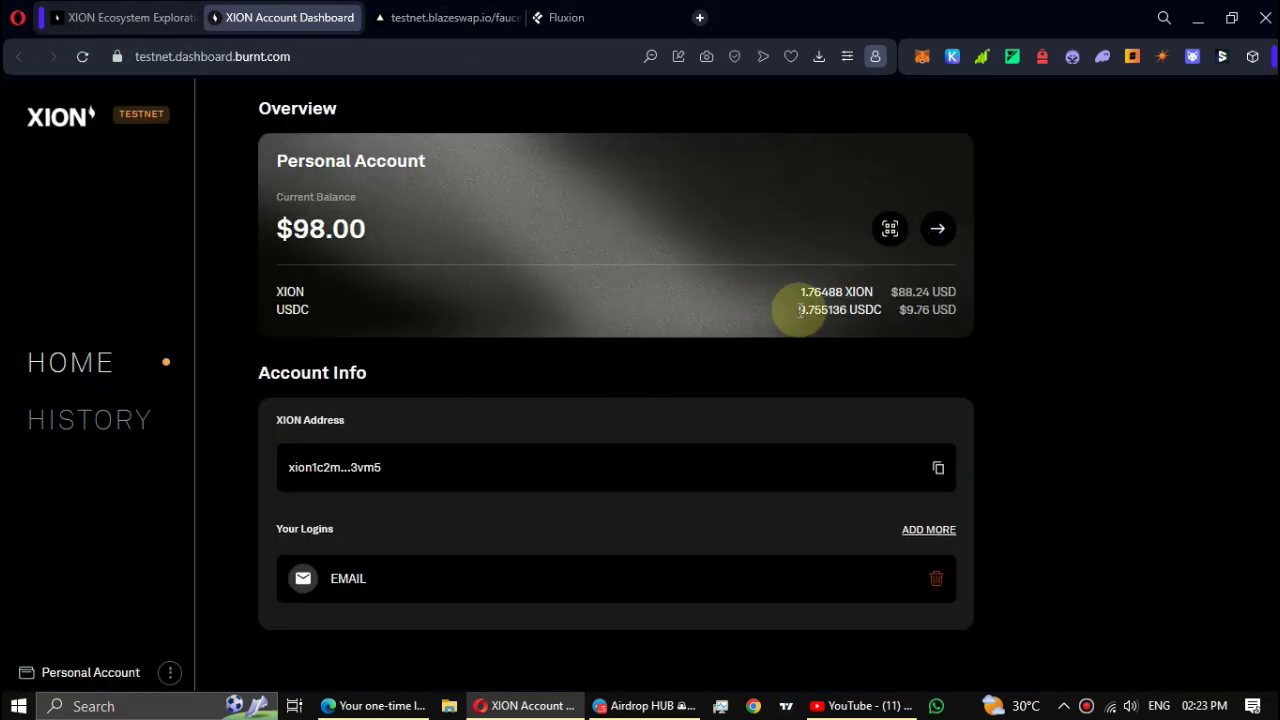
click(940, 235)
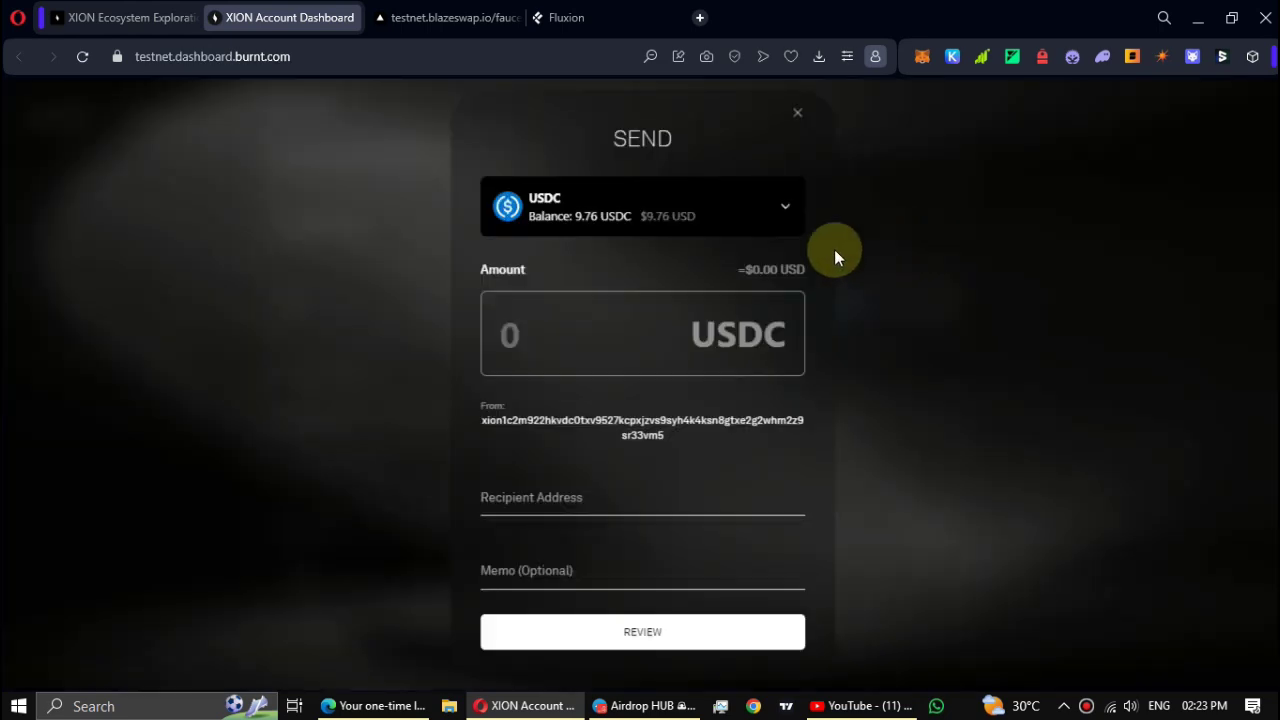
Step: Keep USDC and paste the test account address copied from Telegram as recipient
click(620, 208)
click(591, 216)
click(537, 493)
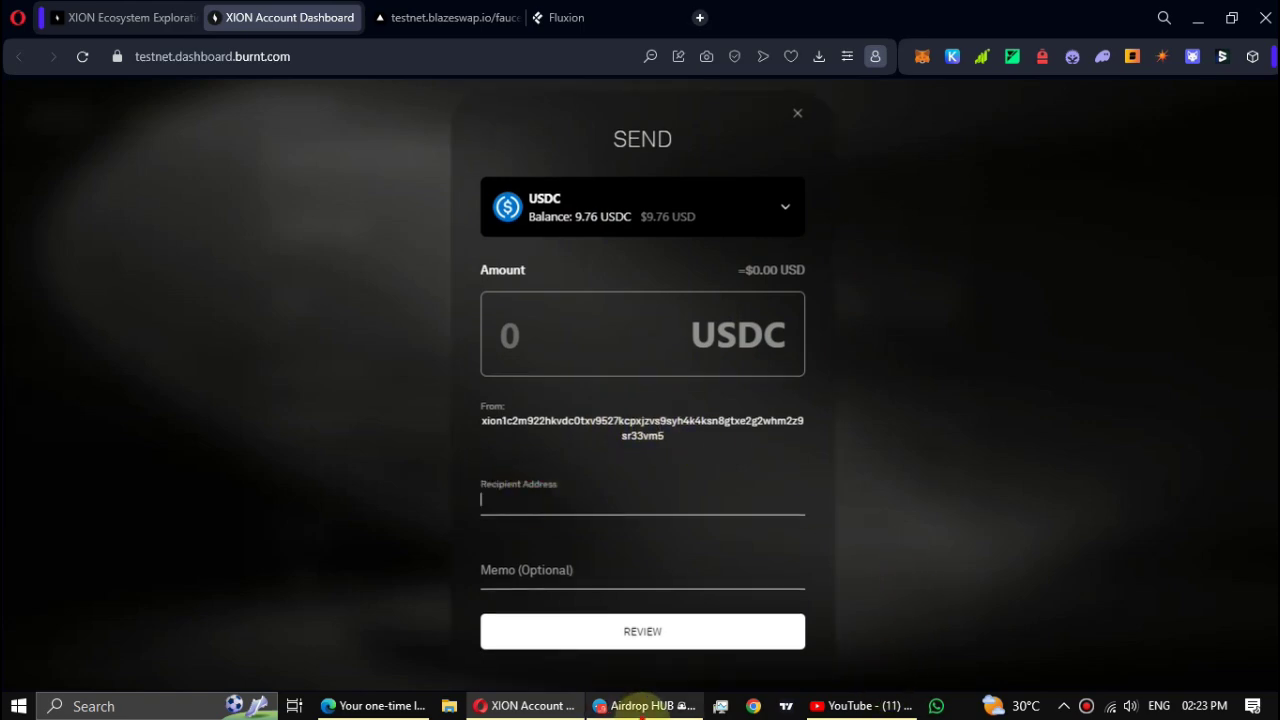
key(alt+Tab)
scroll(540, 530, down, 1)
click(497, 477)
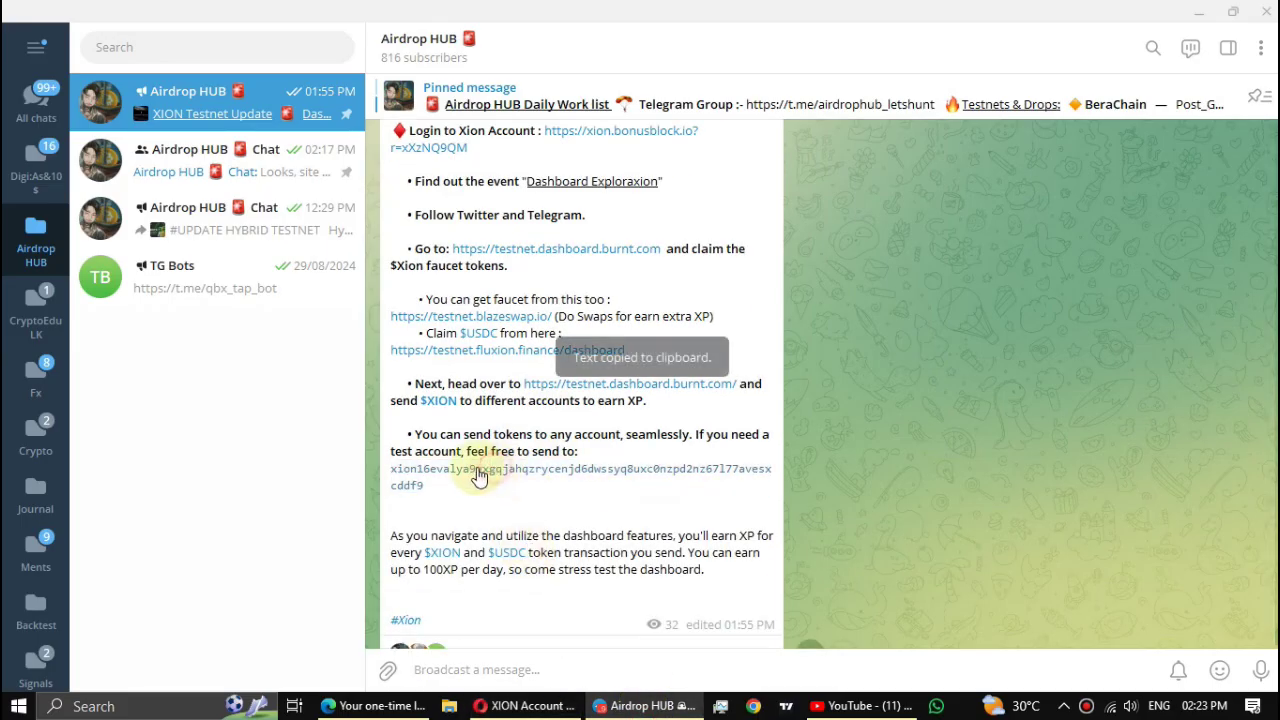
click(545, 706)
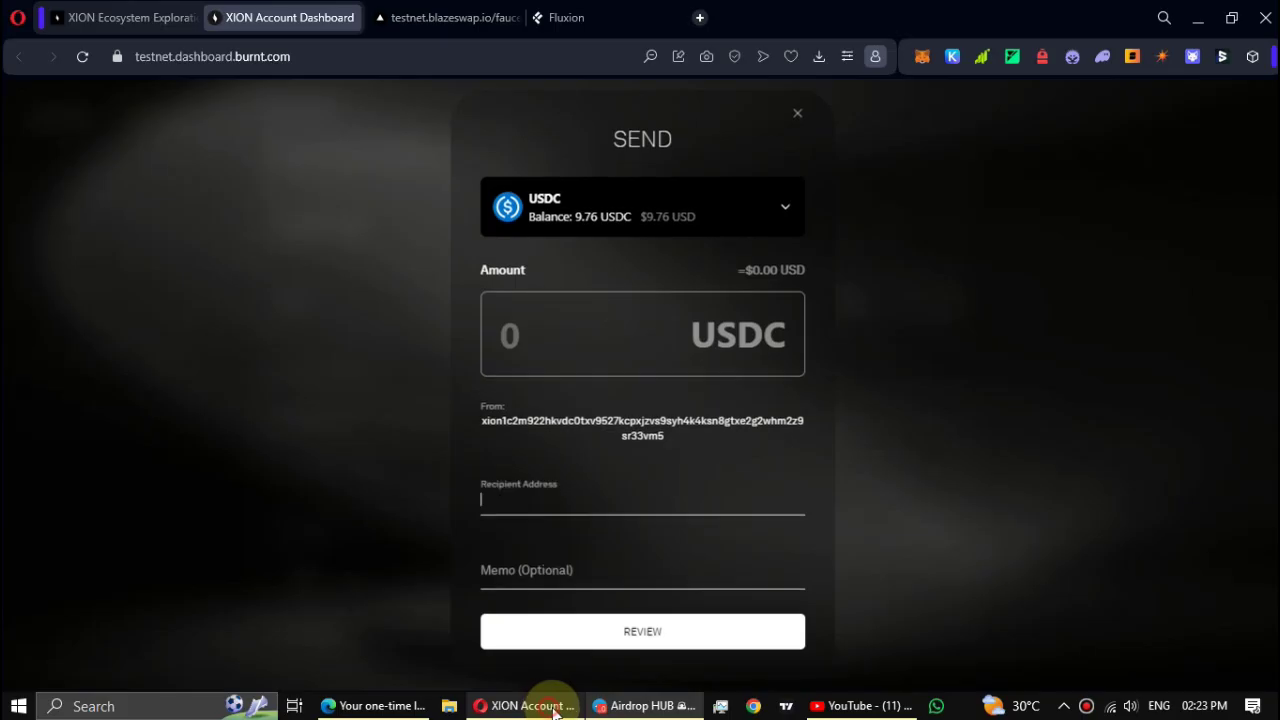
click(514, 490)
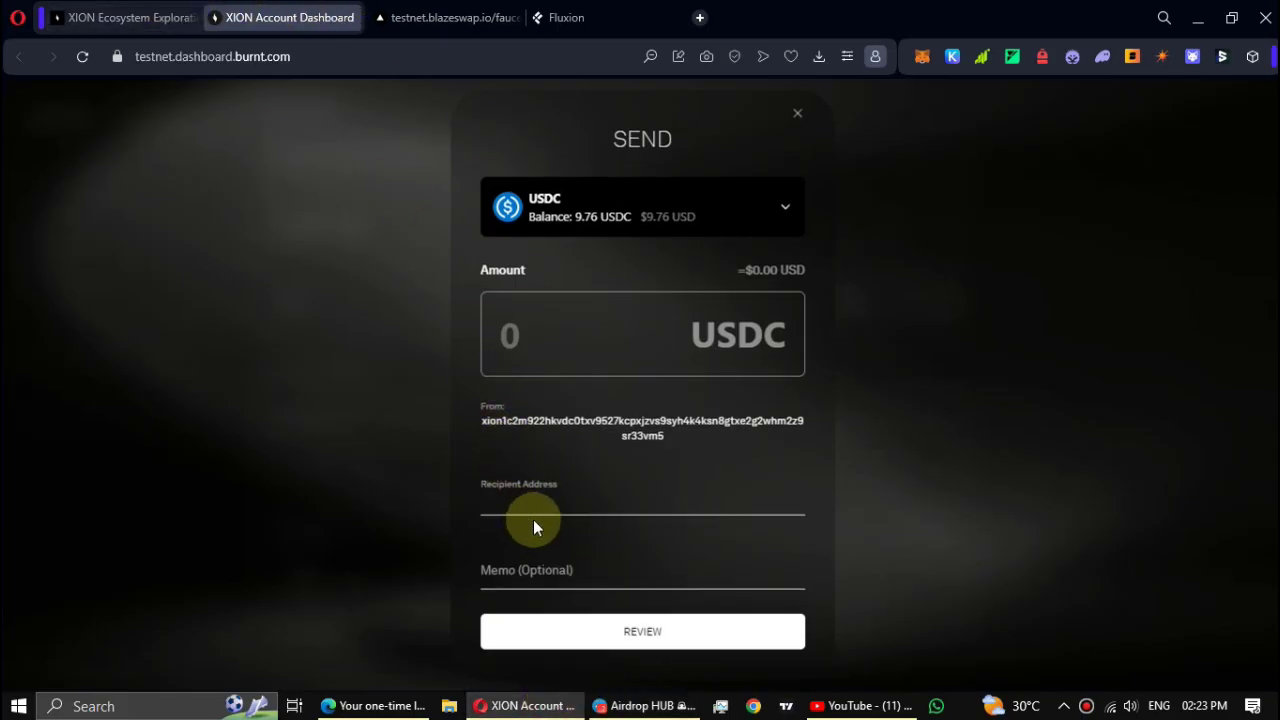
key(ctrl+v)
Step: Enter .5 as the amount, then review and confirm the USDC transfer
click(540, 340)
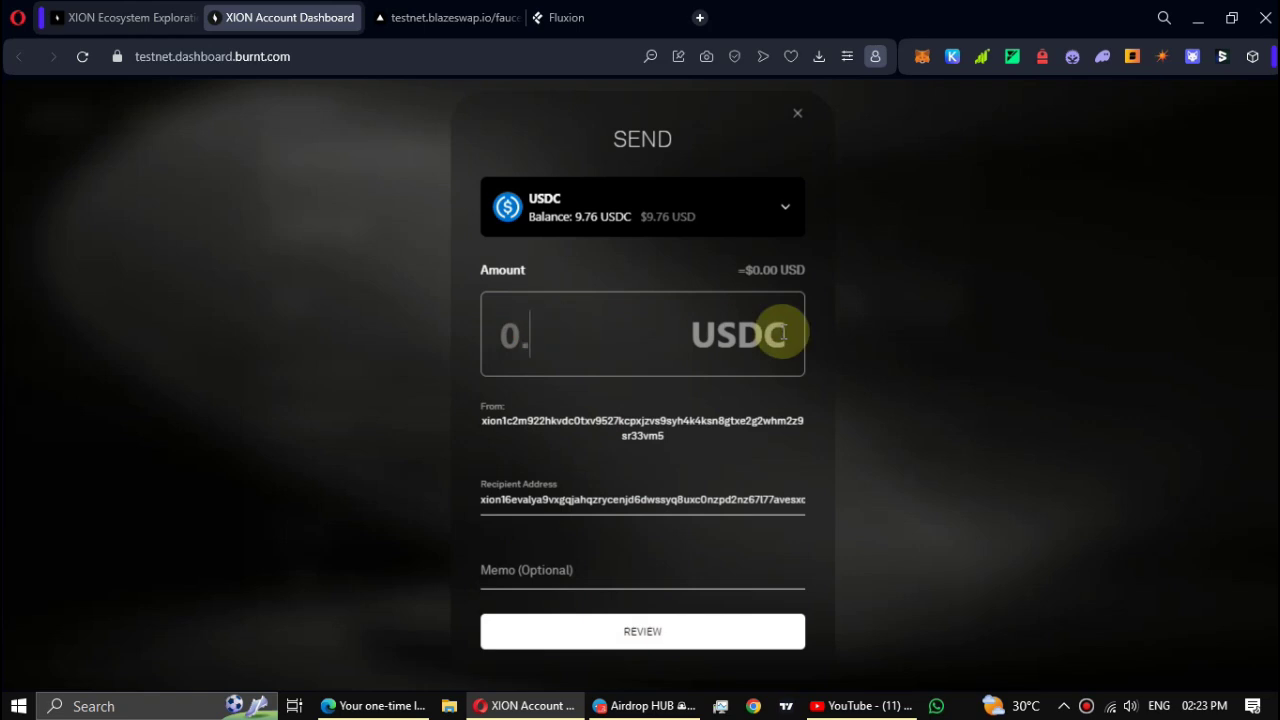
text(.5)
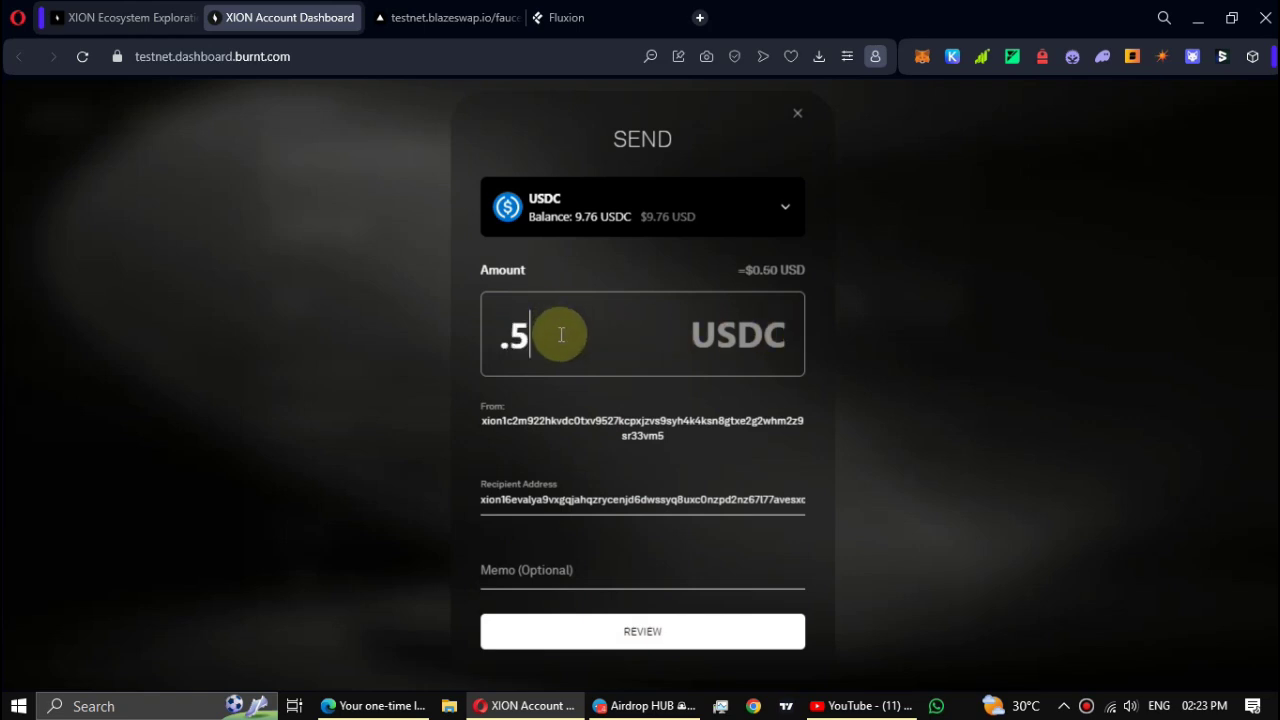
click(680, 631)
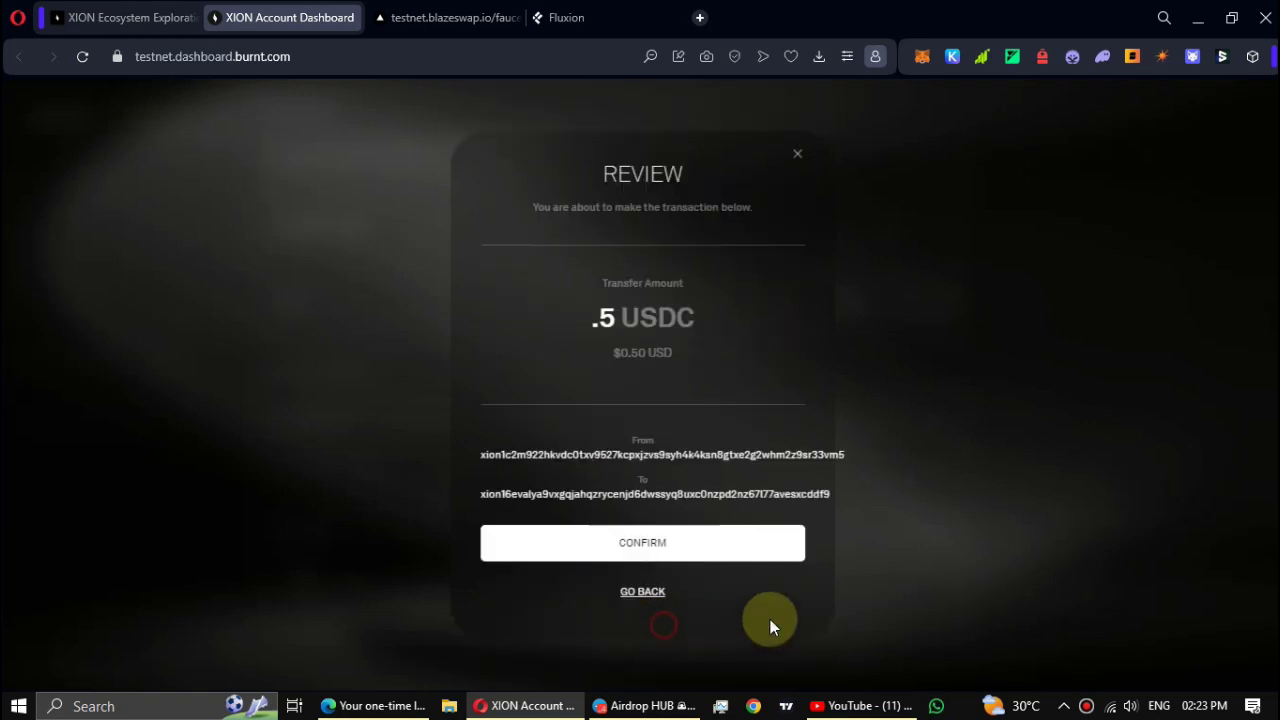
click(675, 543)
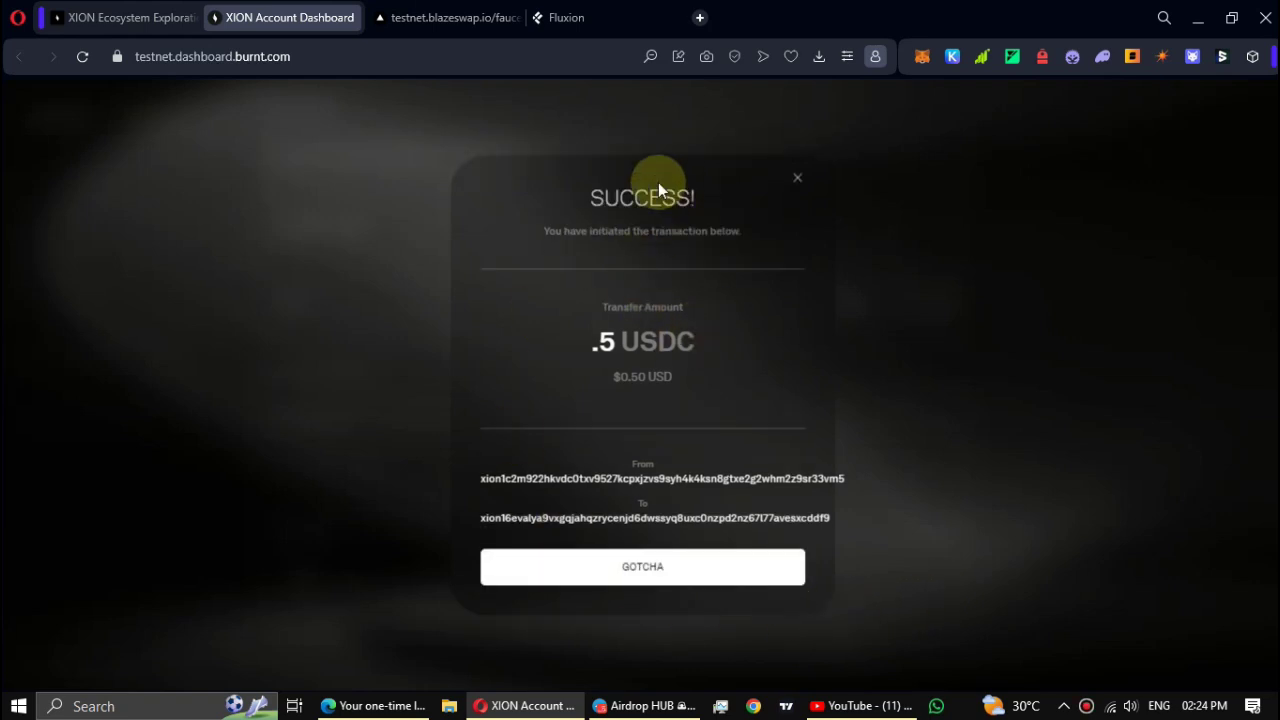
double_click(658, 192)
click(648, 196)
Step: Check the Dashboard Exploraxion quest's XP-per-transaction reward on the explore page
click(110, 18)
scroll(529, 300, down, 3)
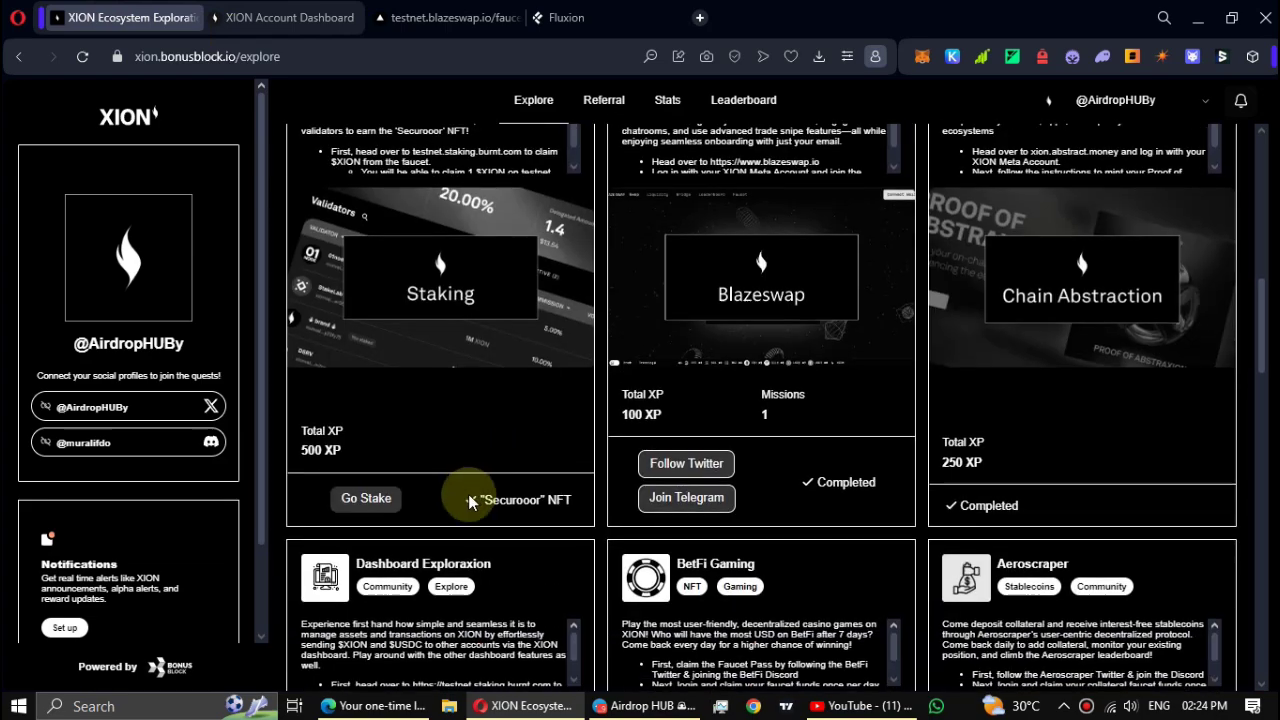
scroll(468, 500, down, 3)
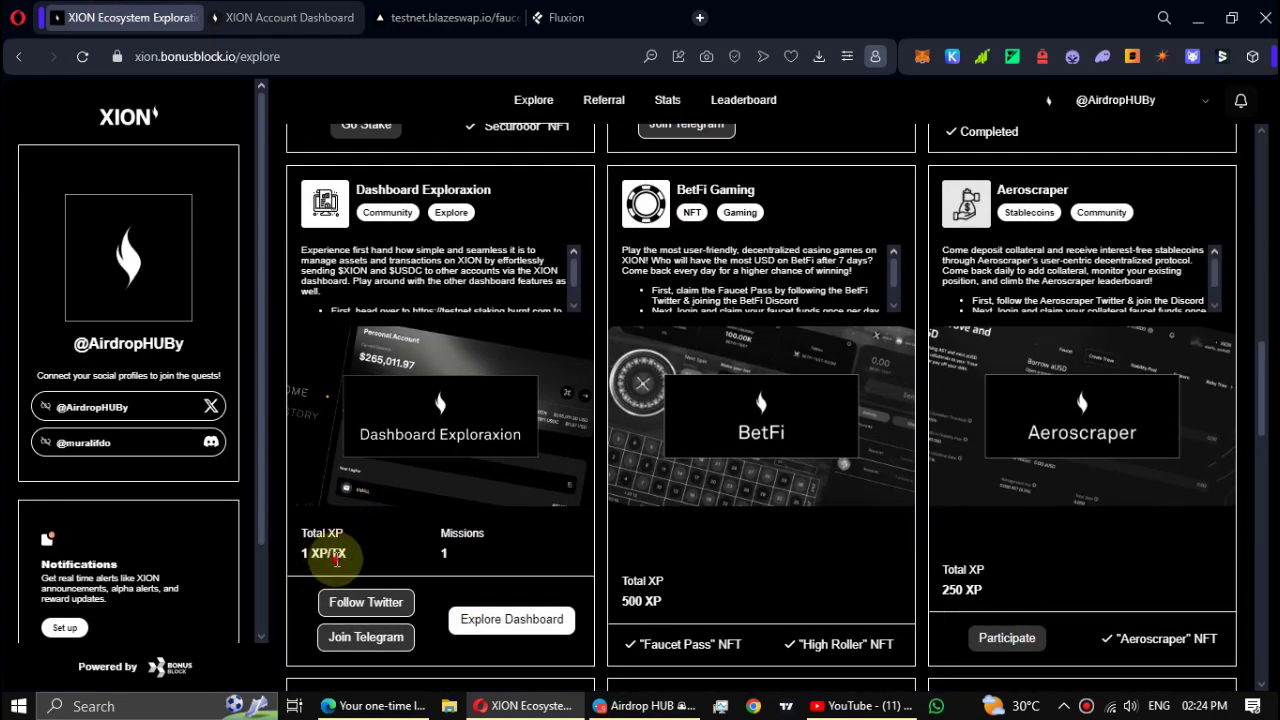
double_click(338, 557)
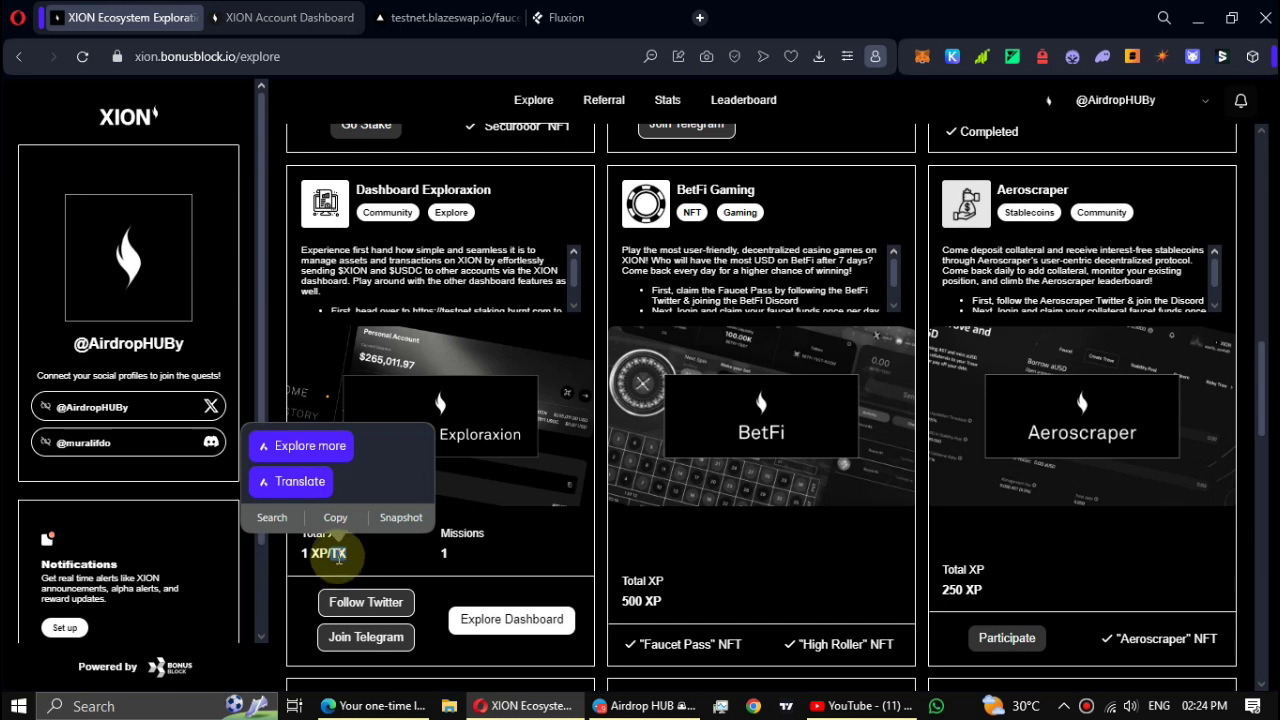
click(338, 556)
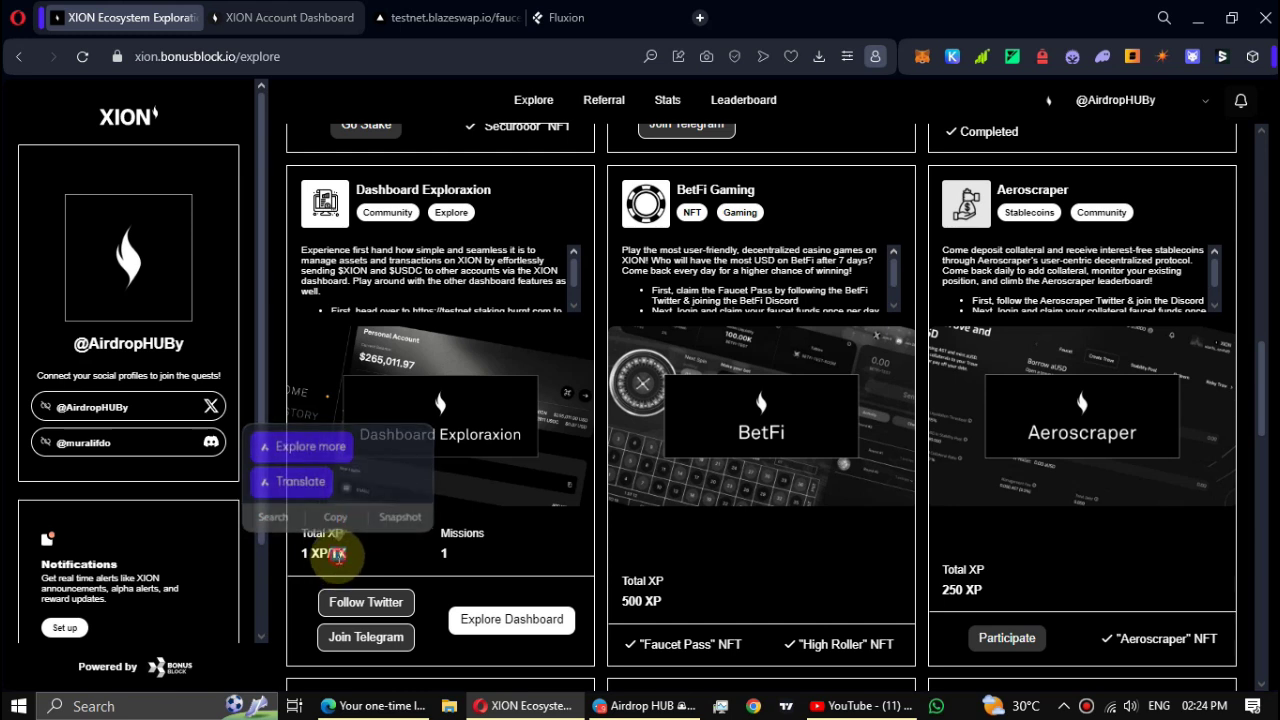
Step: Dismiss the transfer success notice, reopen the send form, then go to the Blaze Swap faucet
click(356, 18)
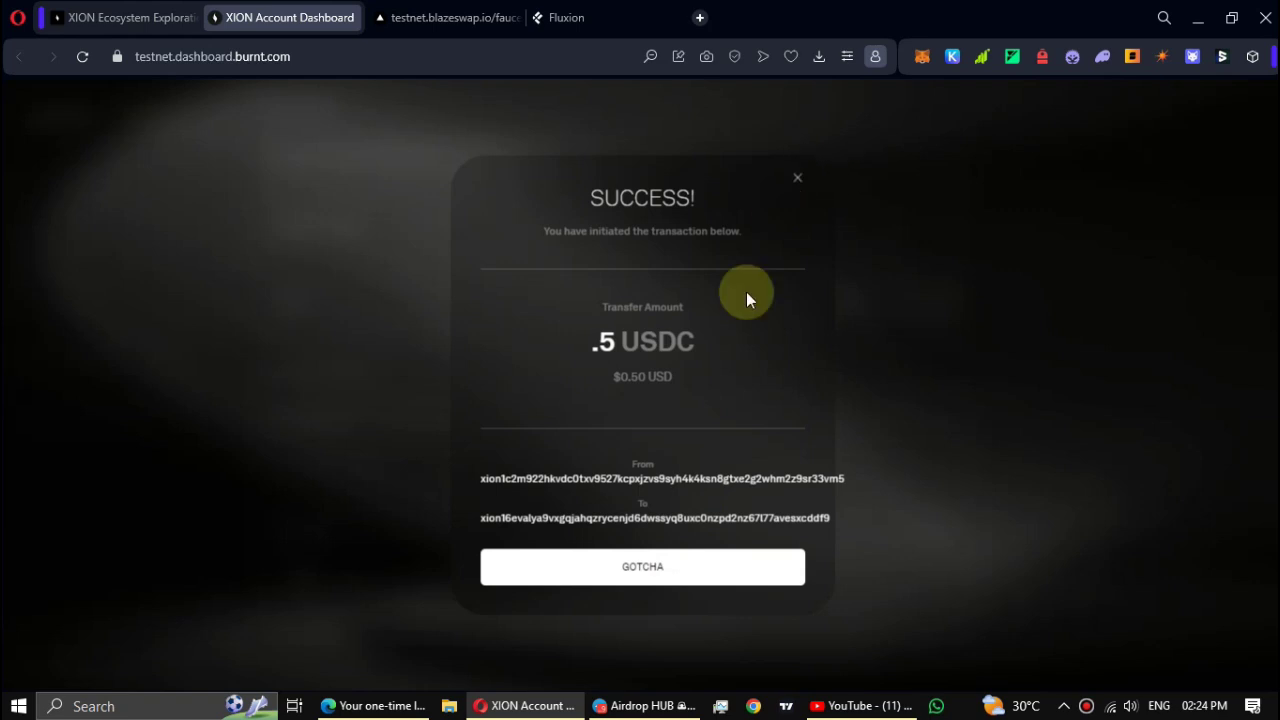
click(651, 566)
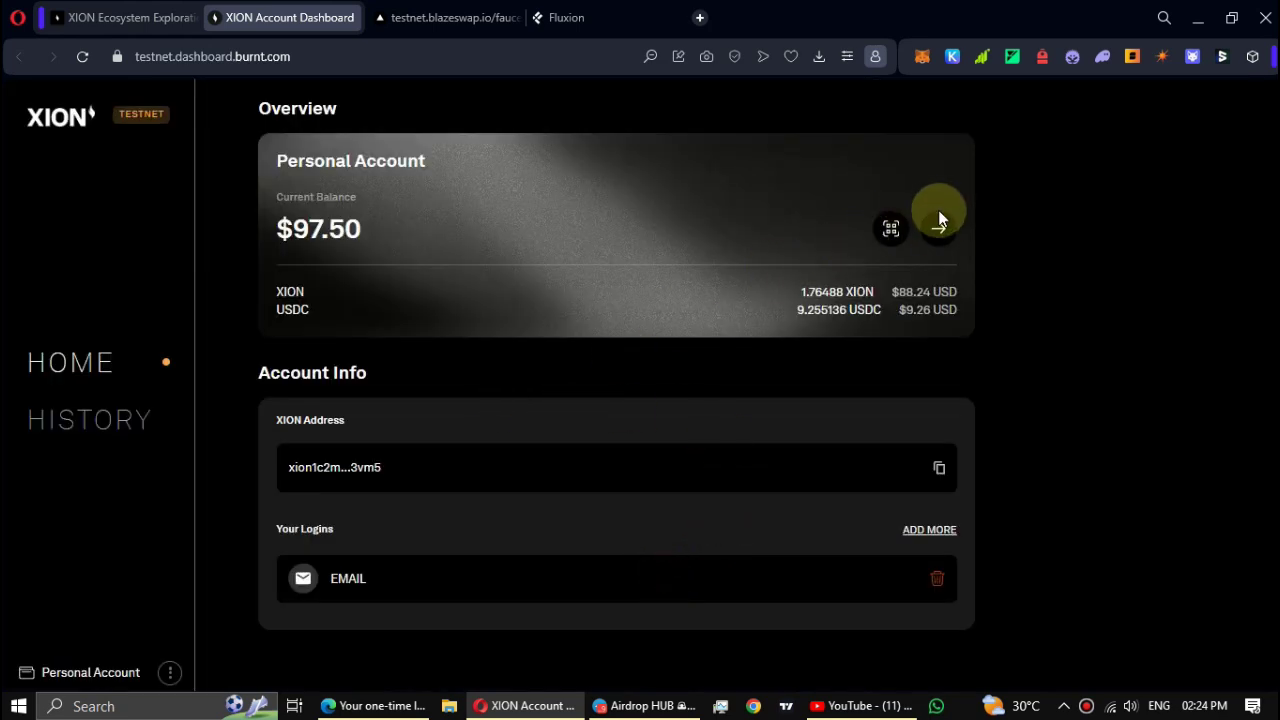
click(939, 222)
click(435, 17)
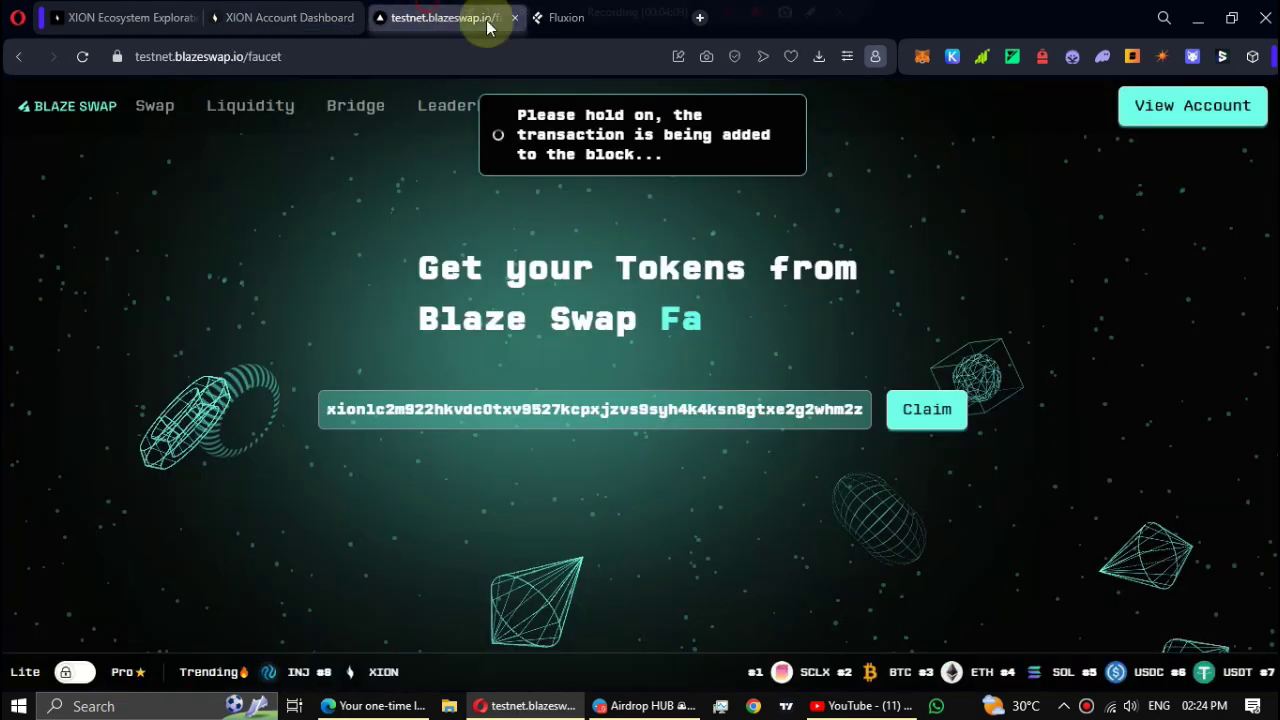
Step: Swap 0.10 USDC for about 0.015208 XION on Blazeswap and confirm the trade
click(155, 110)
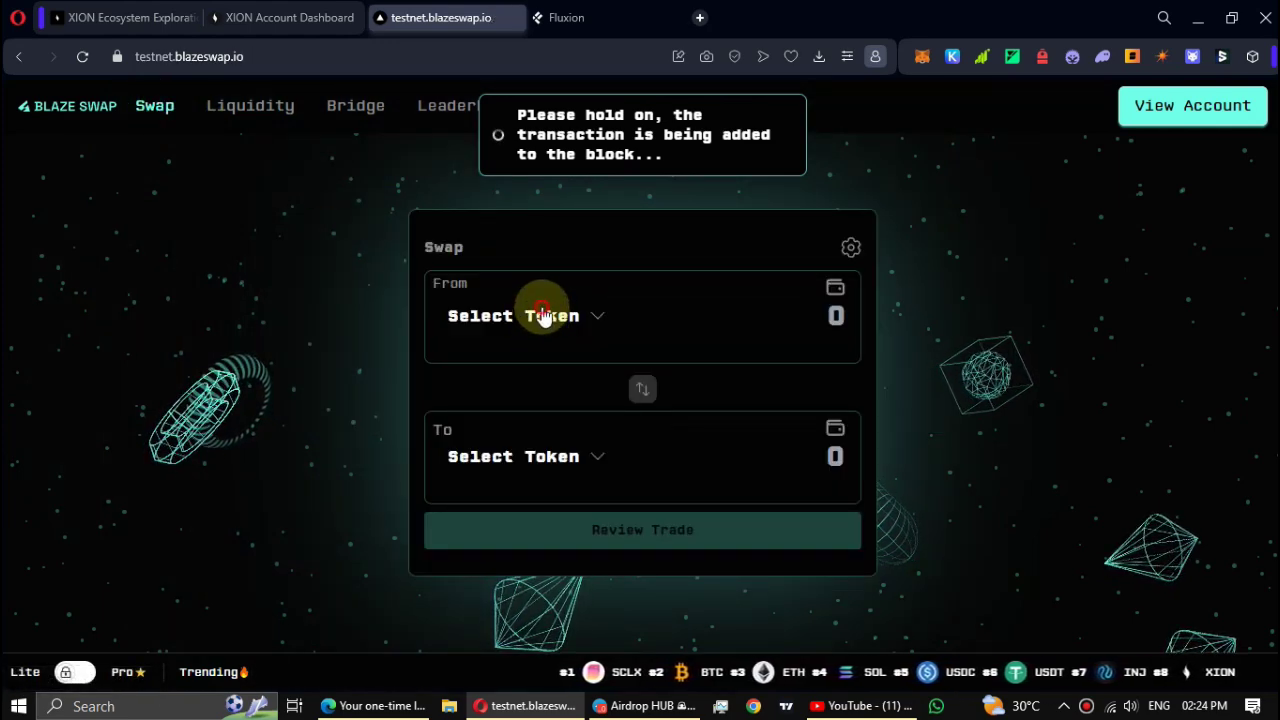
click(555, 312)
click(666, 400)
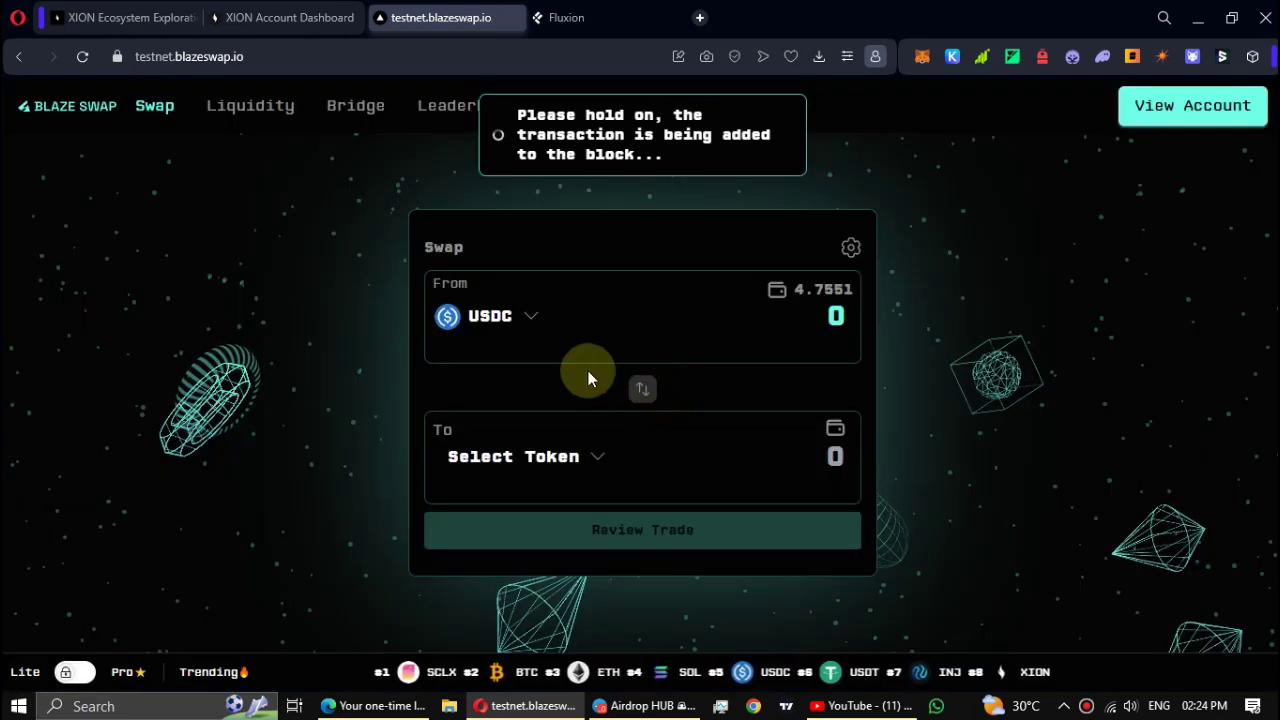
click(487, 450)
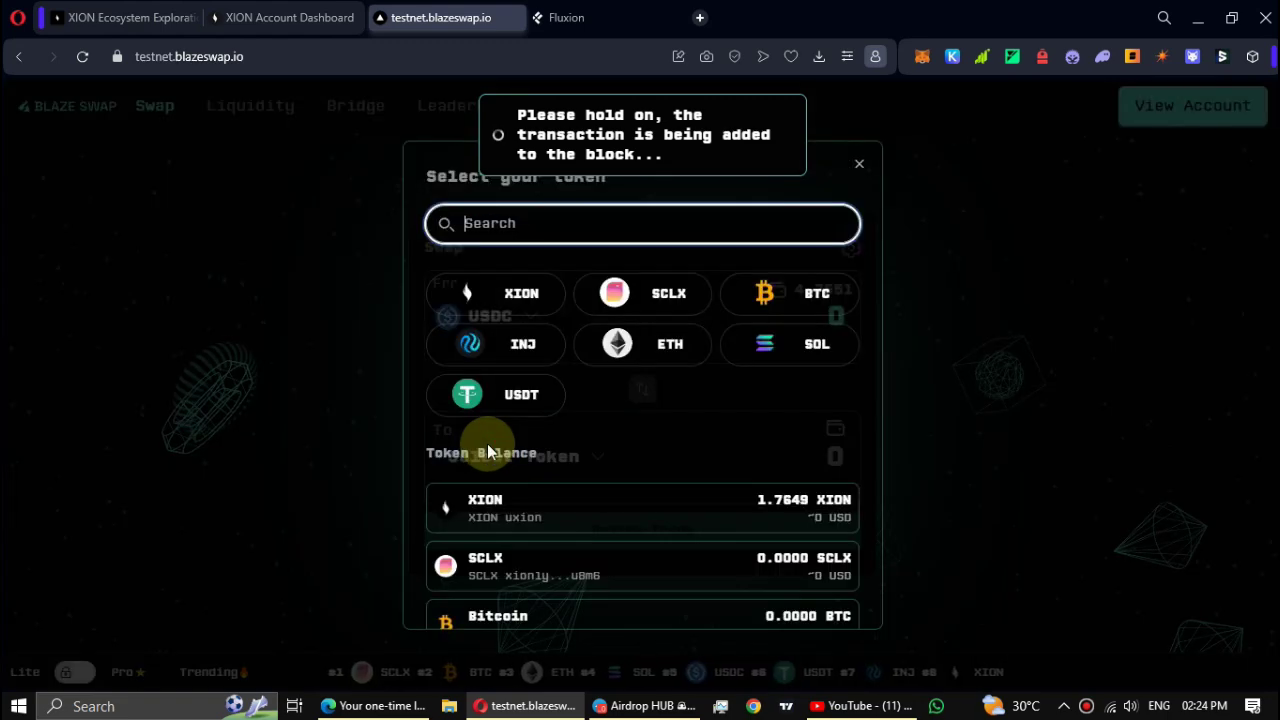
click(563, 514)
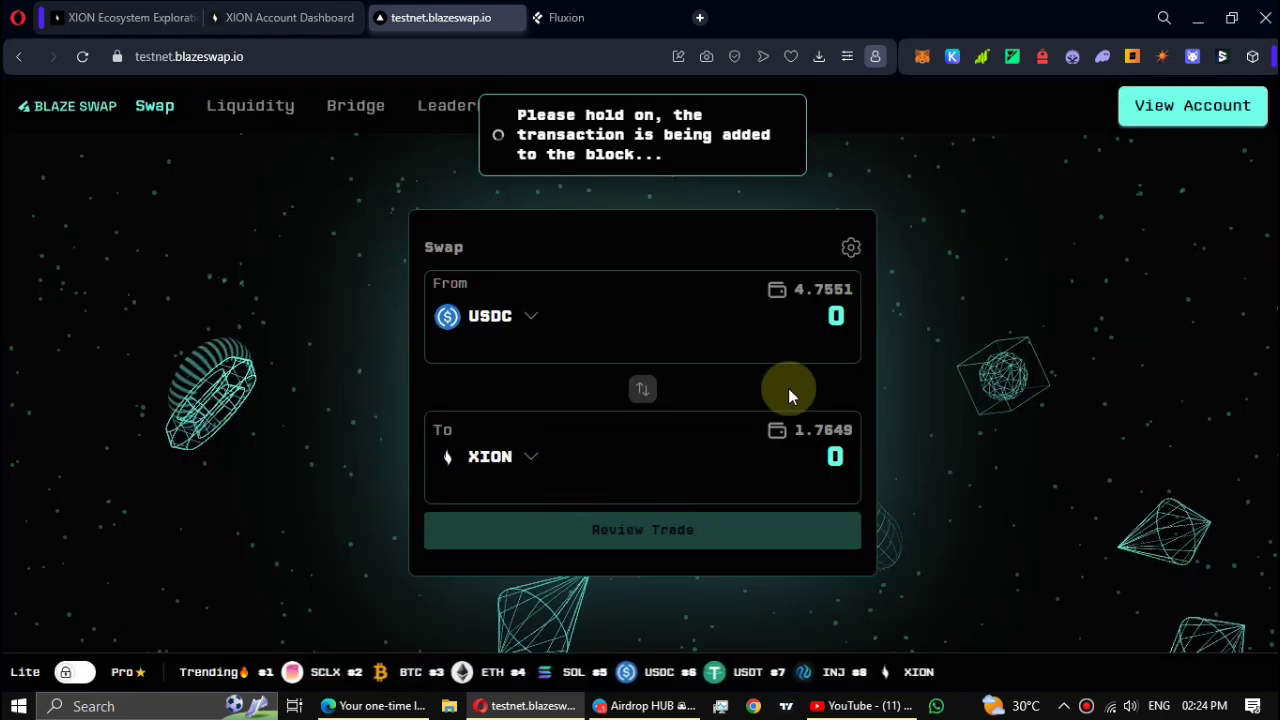
click(820, 315)
text(0.10)
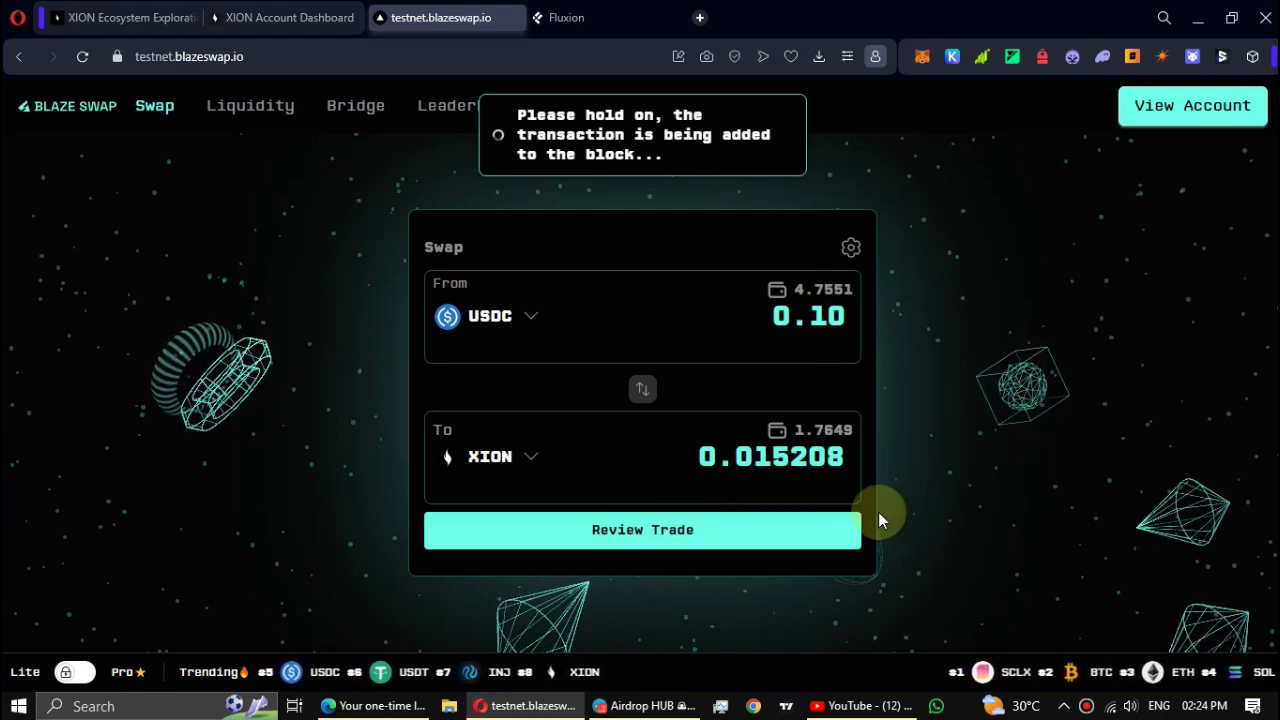
click(716, 529)
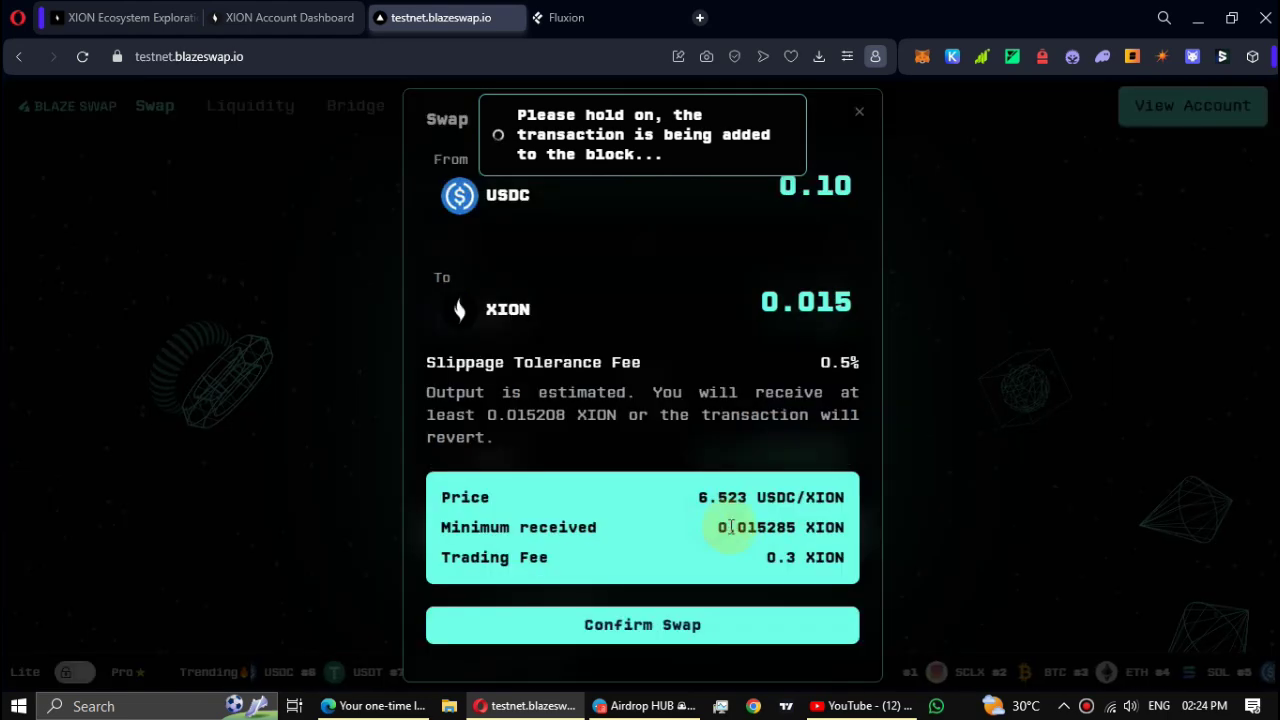
click(784, 624)
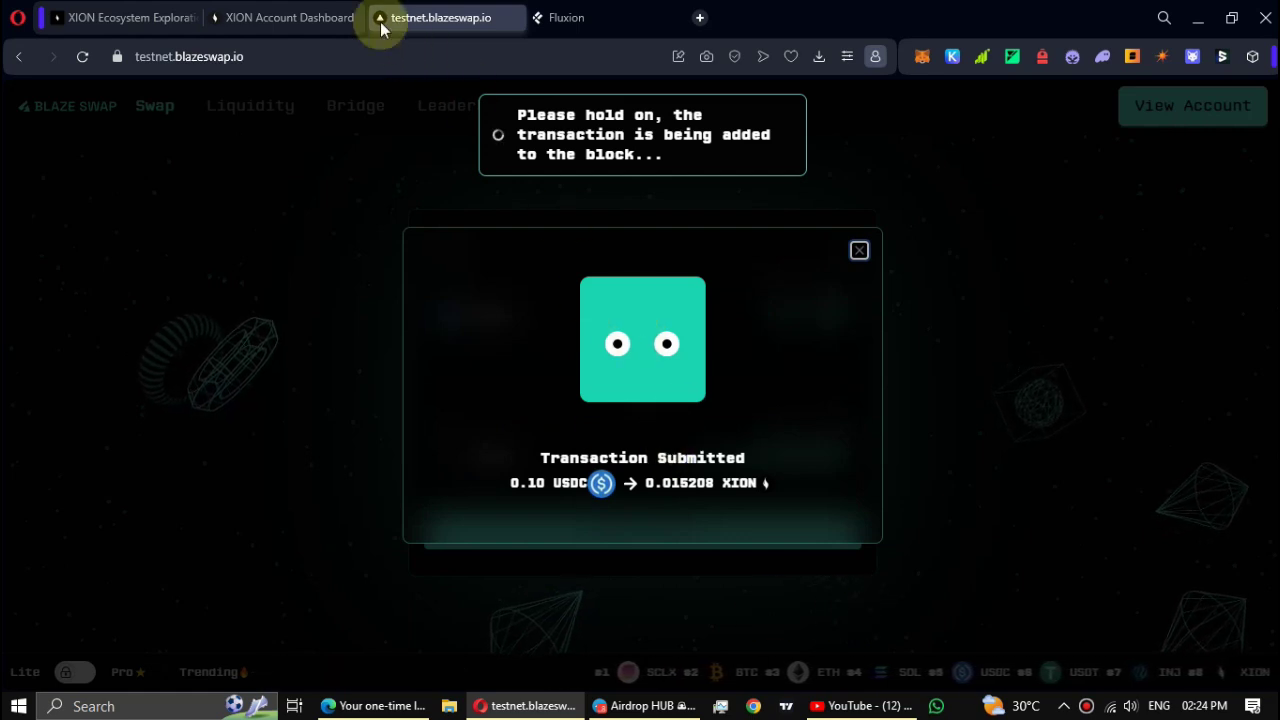
click(295, 20)
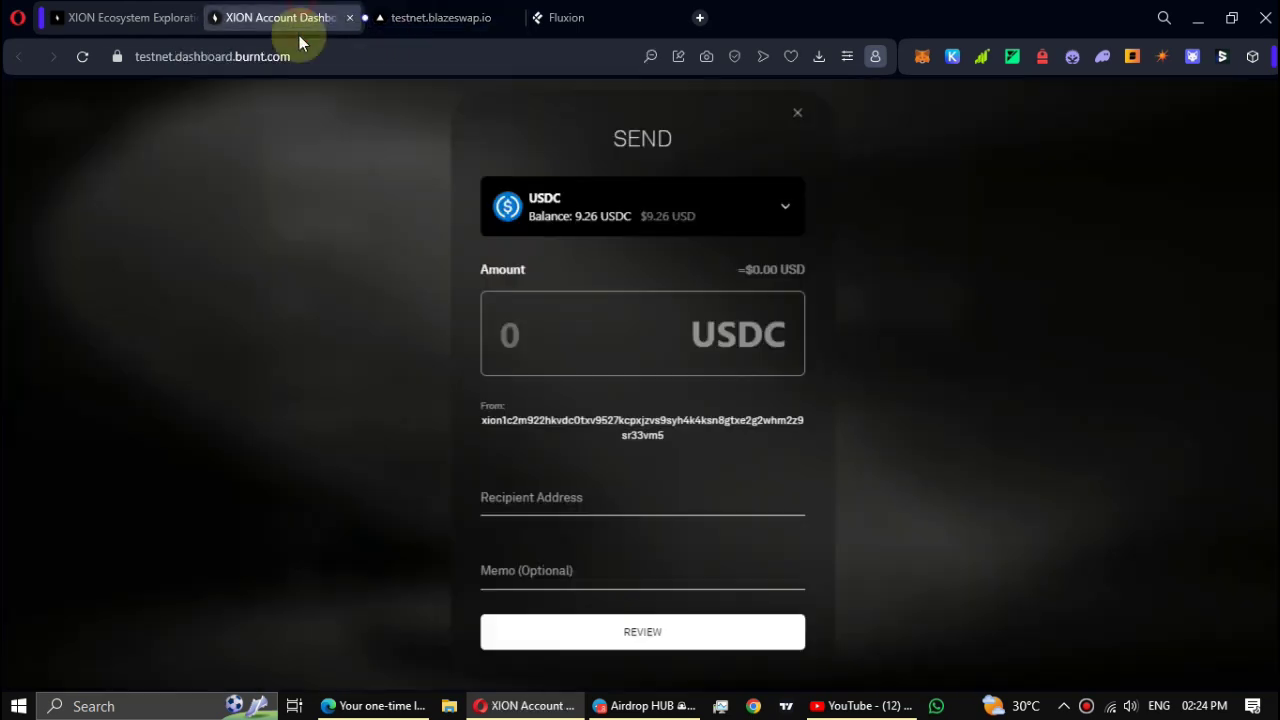
Step: Reload the XION quest explore page, then view the Airdrop HUB channel in Telegram
click(110, 17)
click(83, 57)
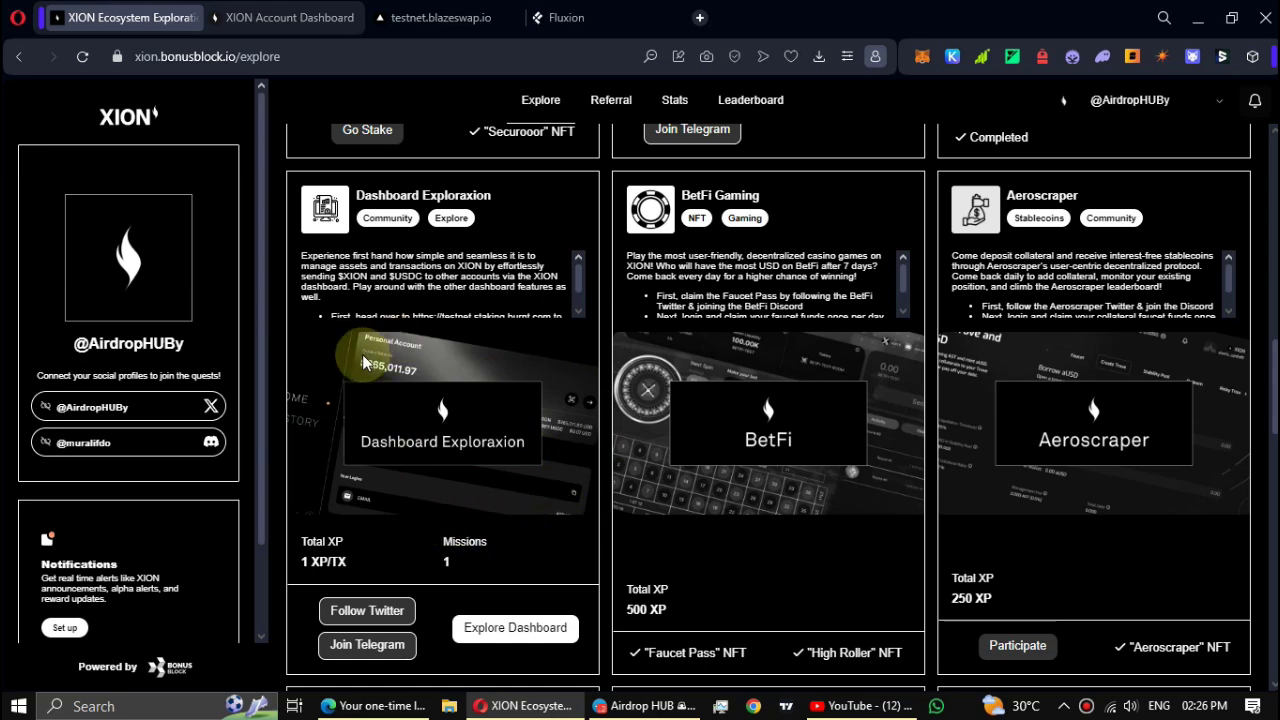
click(640, 706)
scroll(545, 560, down, 1)
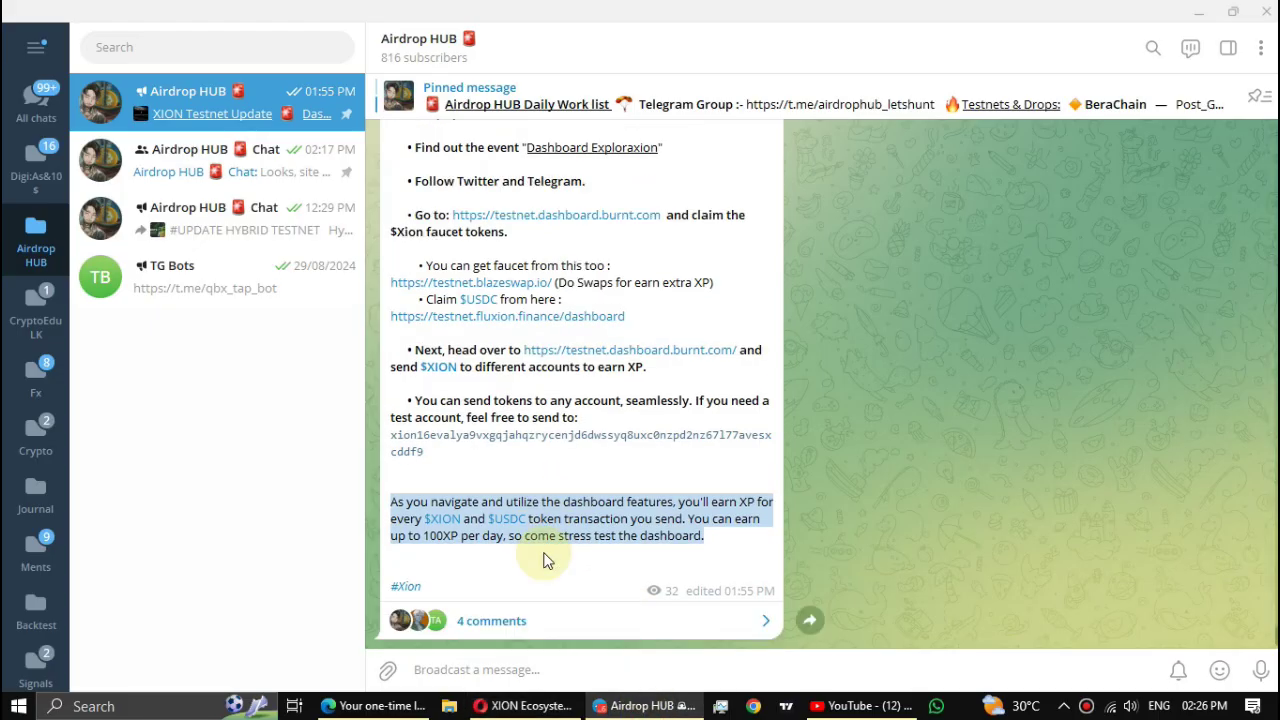
click(545, 542)
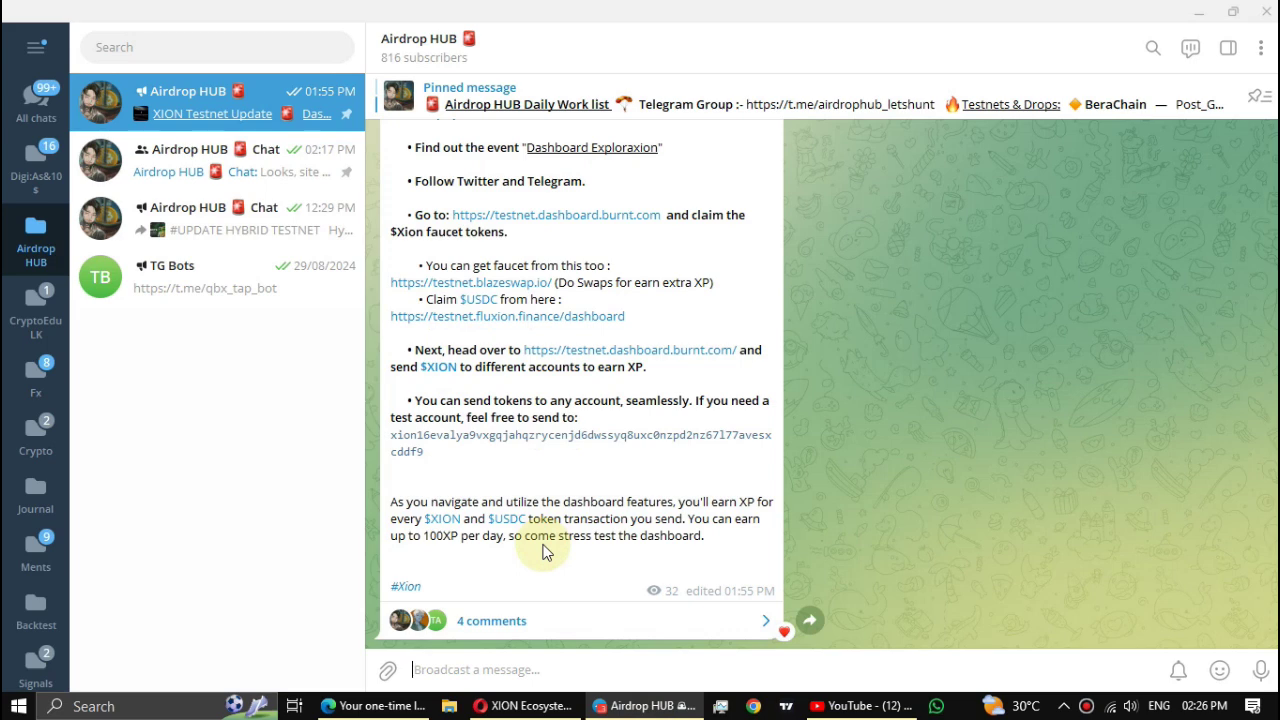
scroll(545, 553, up, 3)
scroll(545, 551, down, 1)
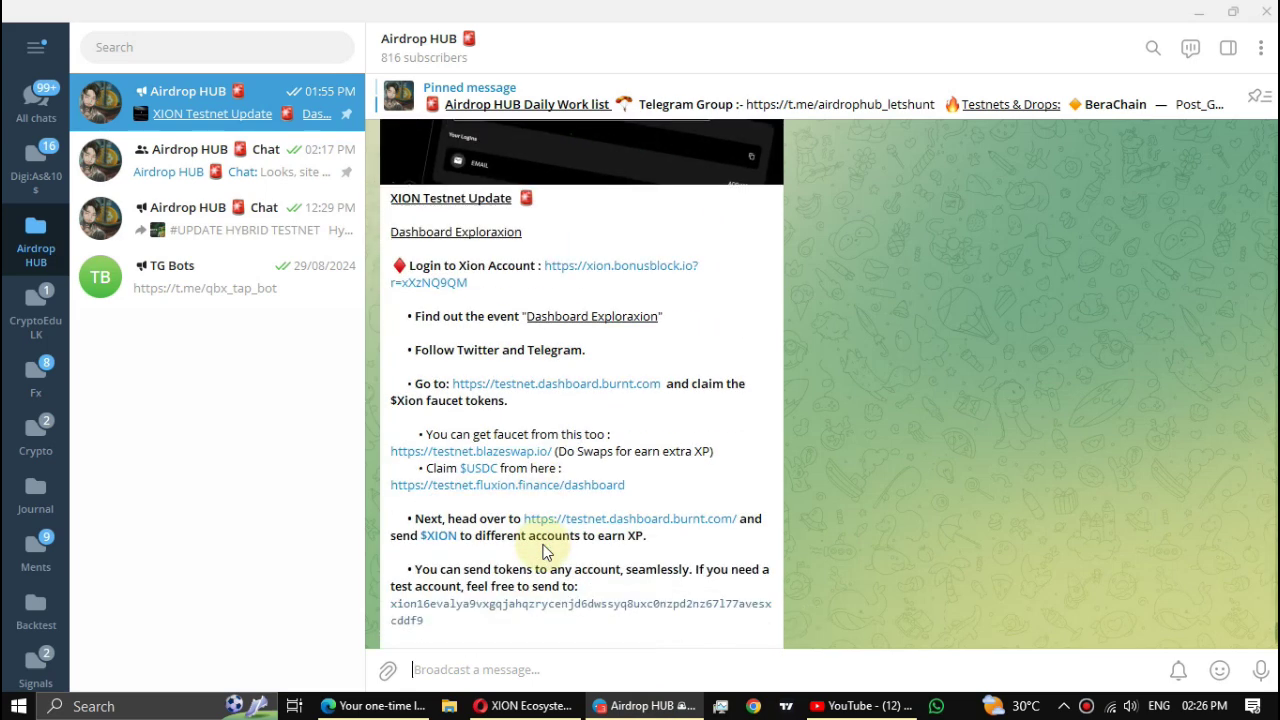
scroll(545, 553, down, 1)
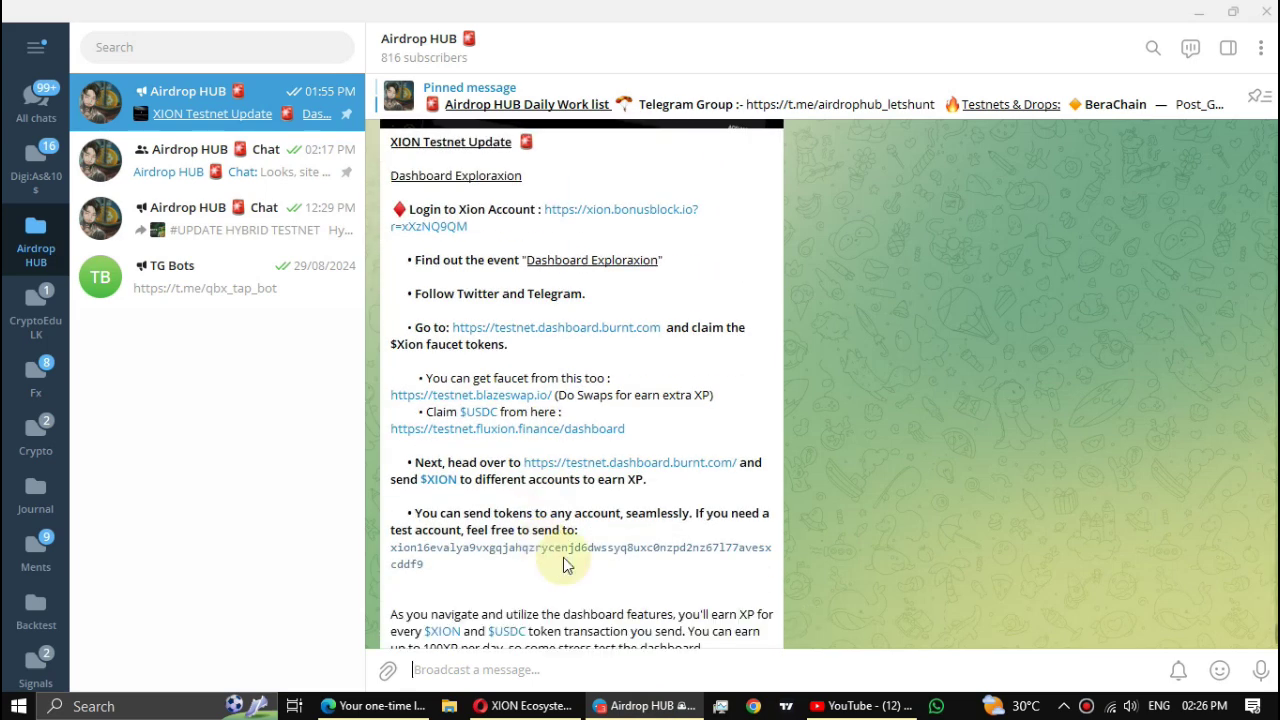